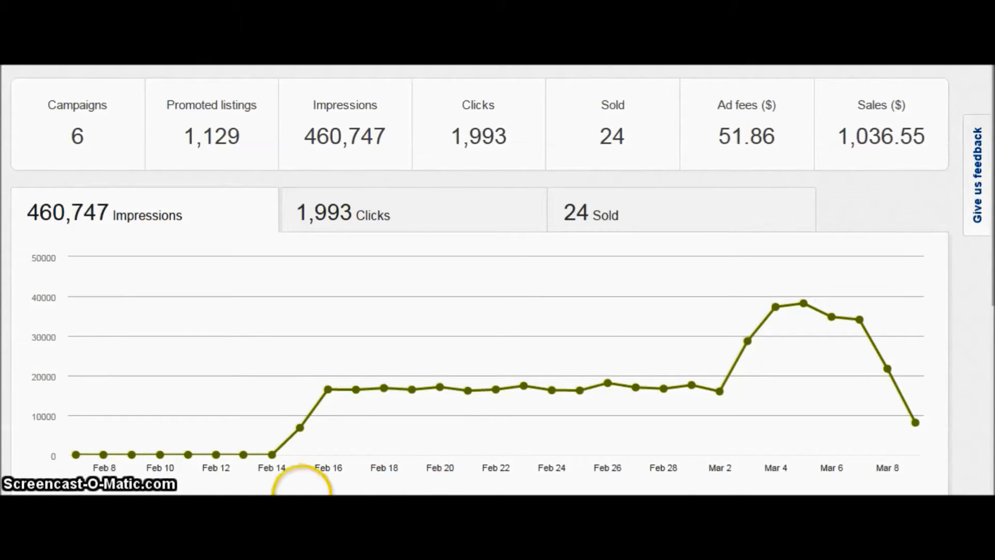
# Check the daily impressions on the dashboard chart and open The New Deal campaign for editing.
pyautogui.moveTo(273, 455)
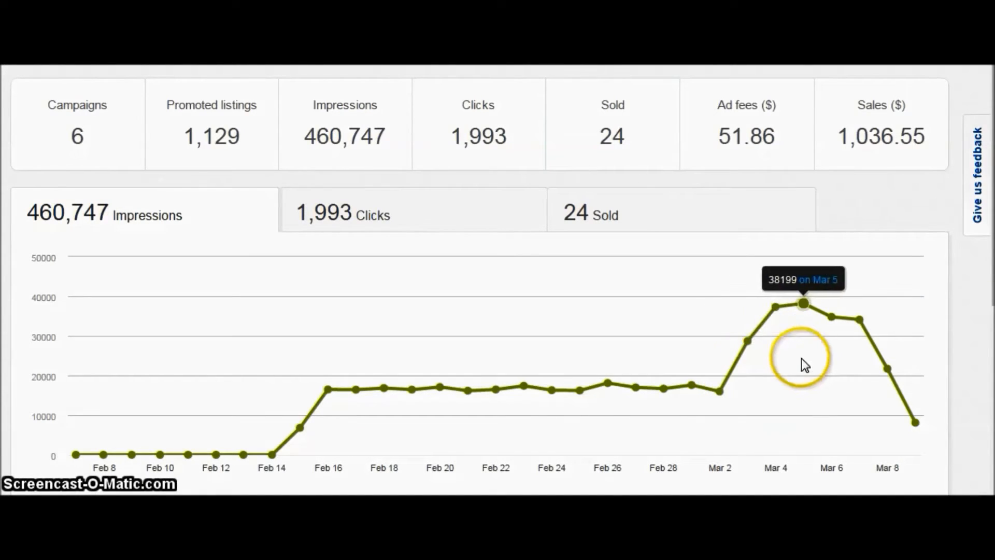
pyautogui.moveTo(786, 304)
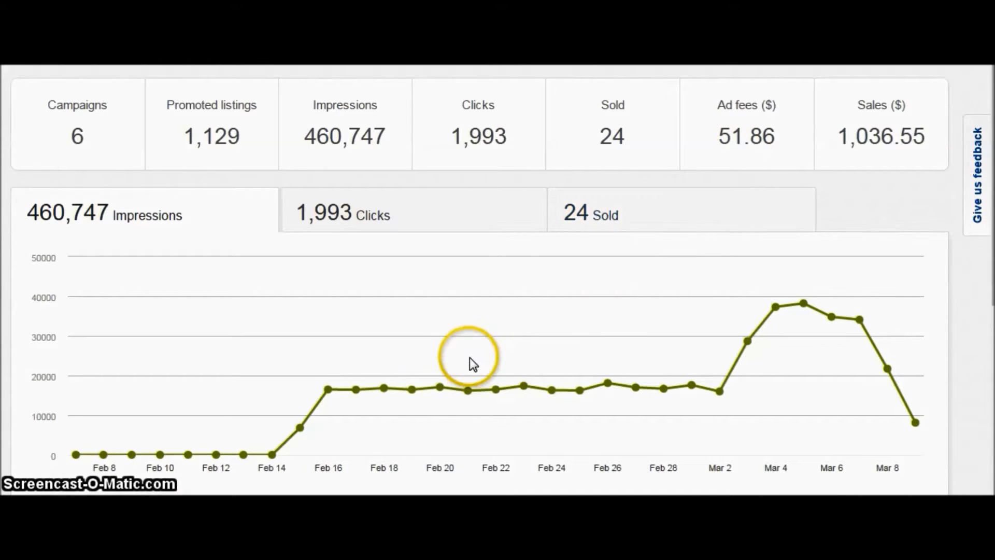
pyautogui.scroll(-1, 687, 342)
pyautogui.scroll(-8, 686, 340)
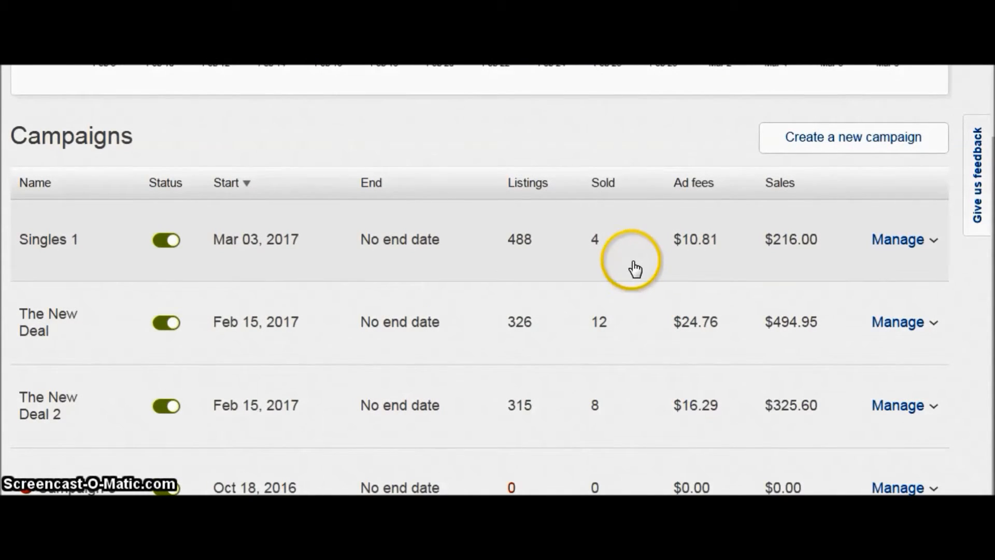
pyautogui.scroll(-2, 689, 289)
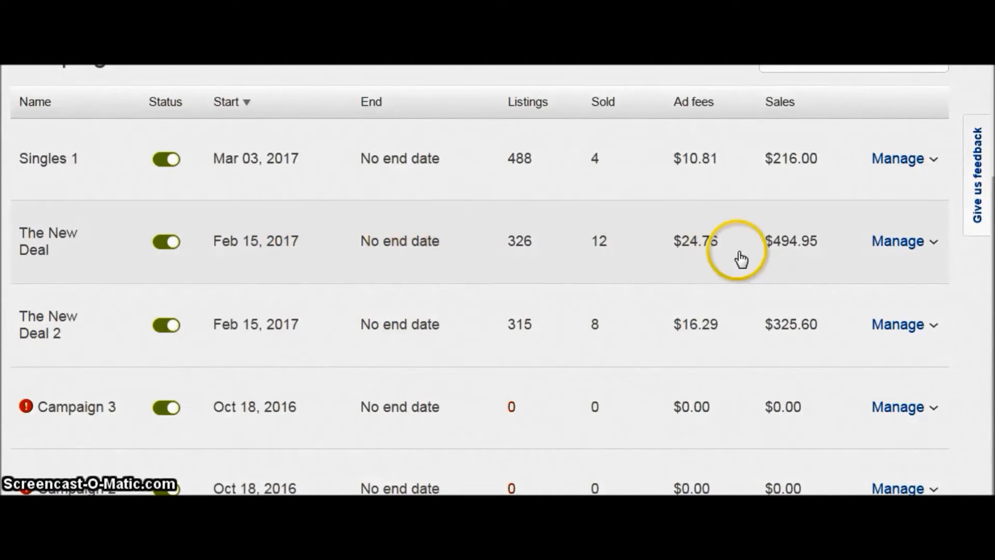
pyautogui.click(929, 247)
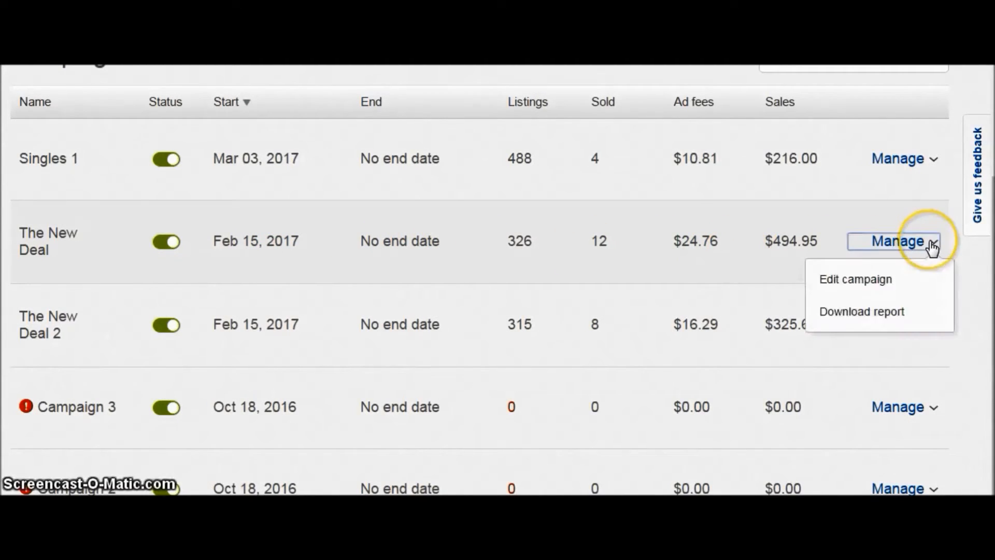
pyautogui.click(880, 280)
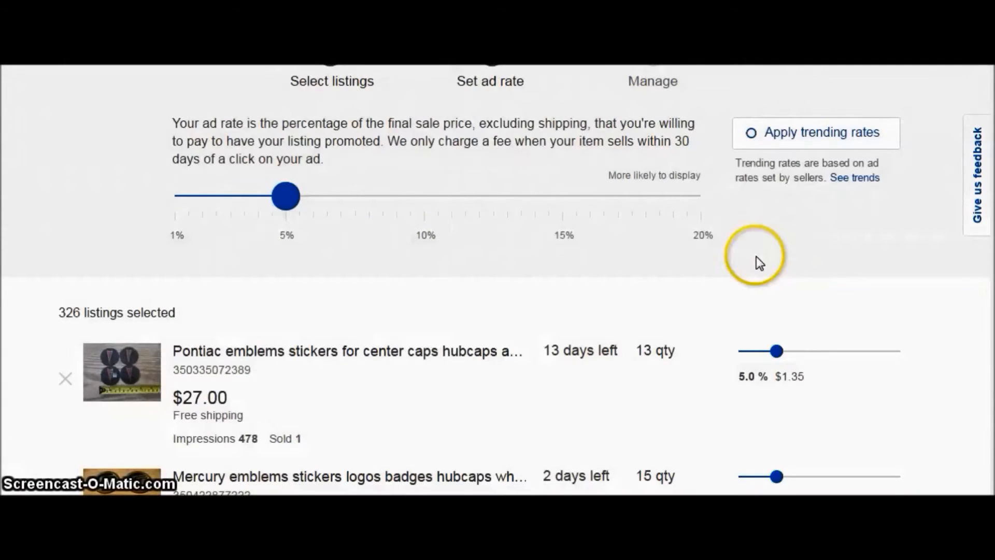
# Remove all listings from The New Deal campaign, beginning with the Pontiac and Mercury emblem stickers, and save the update.
pyautogui.scroll(-3, 629, 219)
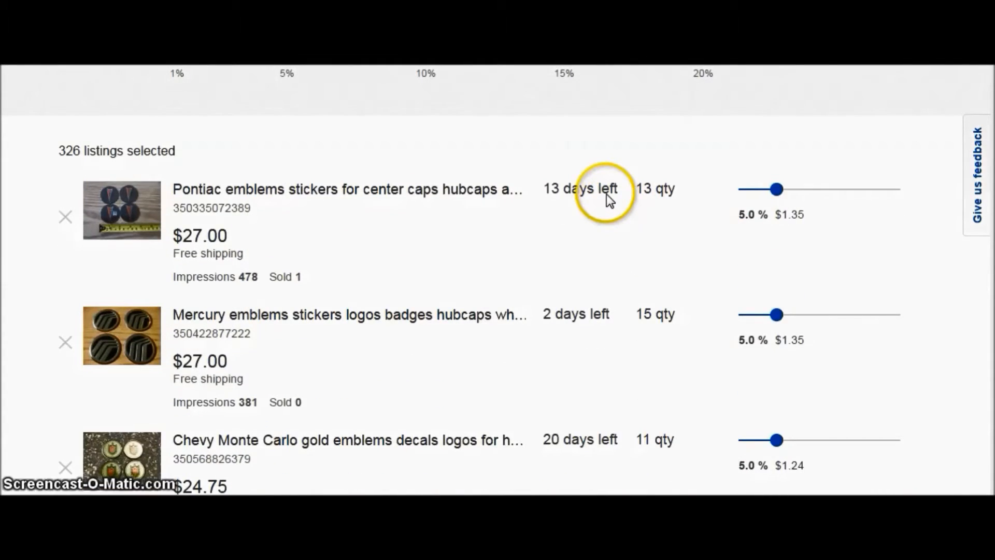
pyautogui.scroll(-2, 607, 194)
pyautogui.scroll(2, 465, 198)
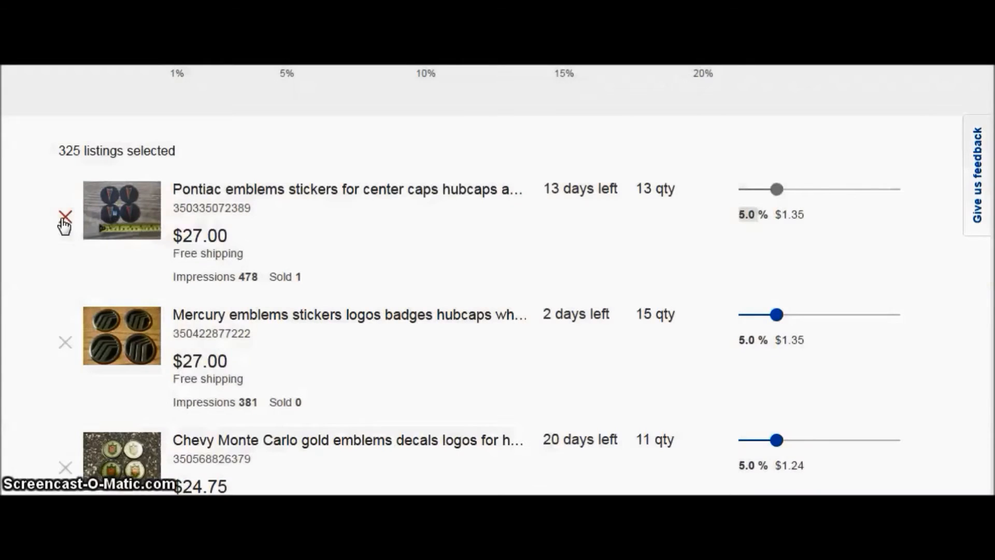
pyautogui.click(68, 348)
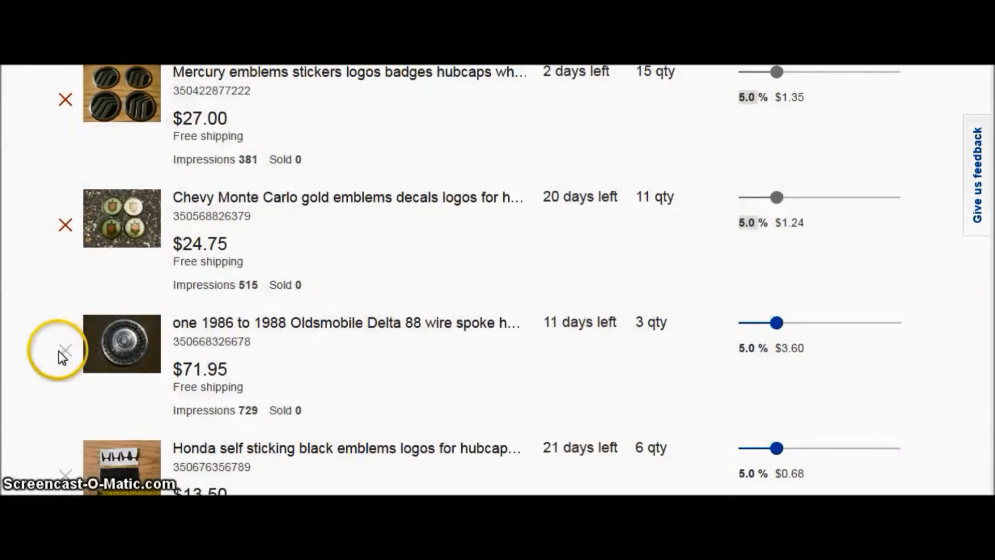
pyautogui.click(63, 351)
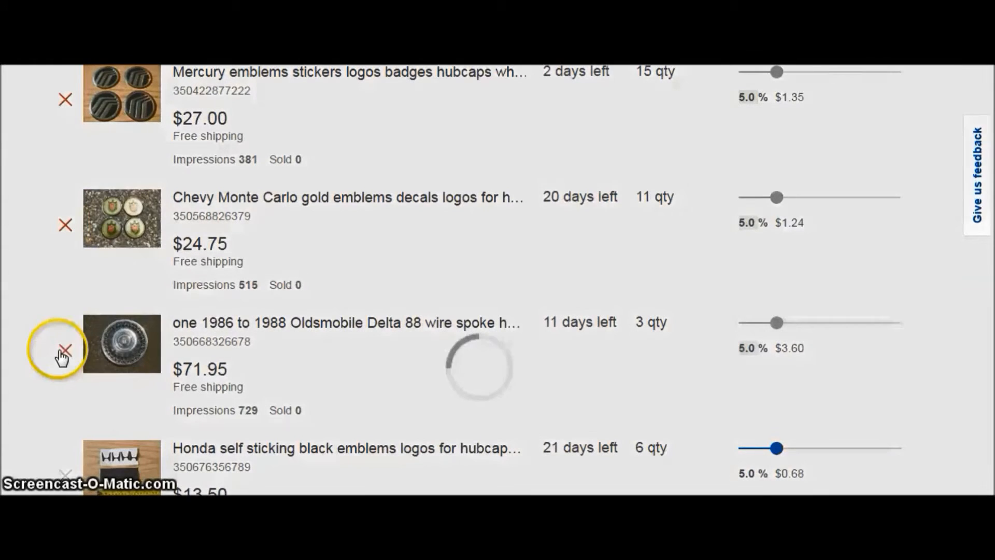
pyautogui.scroll(-4, 66, 296)
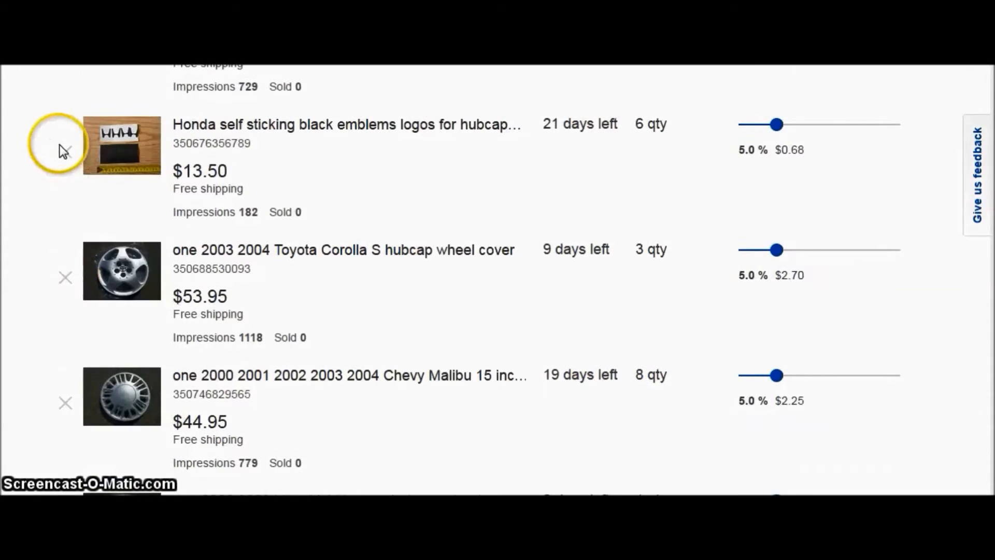
pyautogui.click(72, 183)
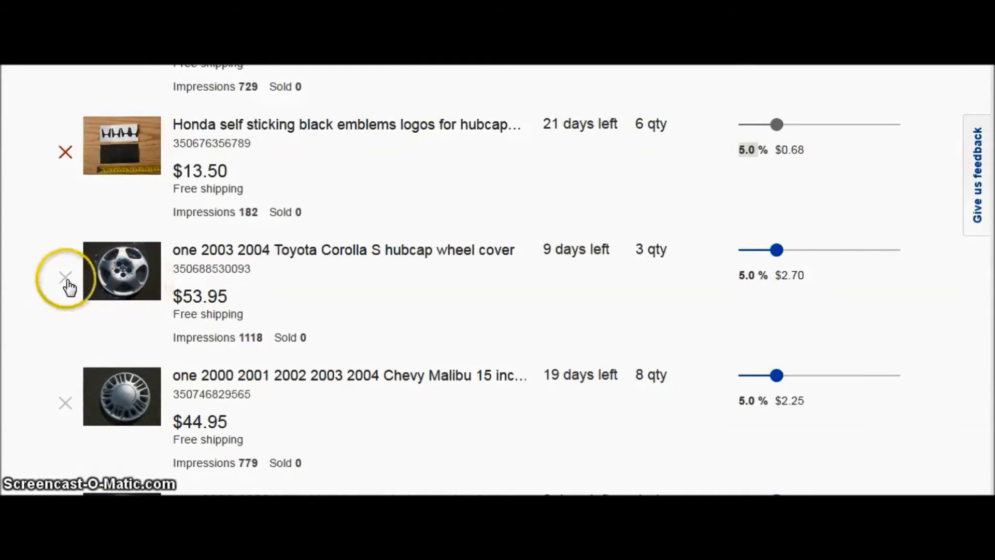
pyautogui.click(64, 284)
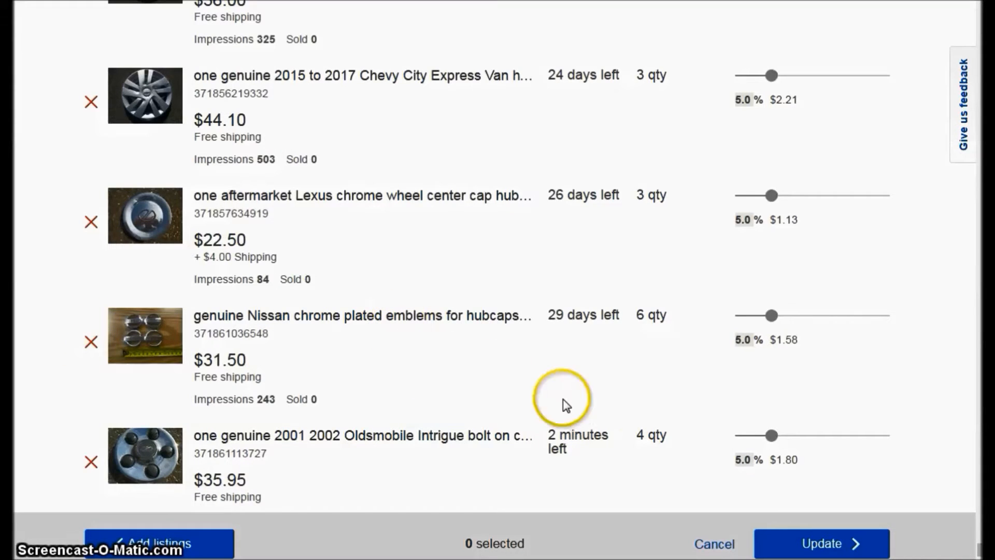
pyautogui.click(822, 544)
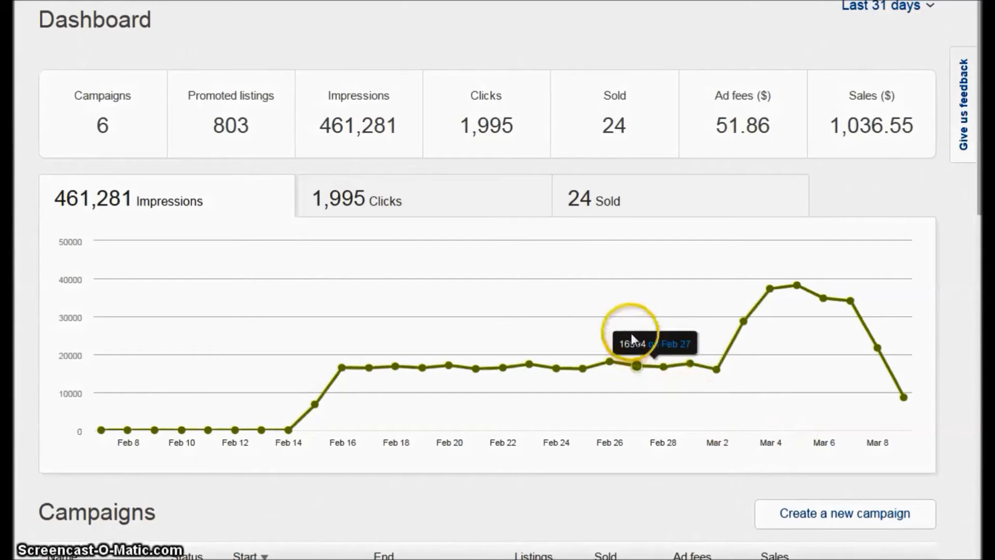
# Open The New Deal 2 campaign for editing from the campaign list.
pyautogui.scroll(-3, 625, 331)
pyautogui.scroll(-5, 607, 322)
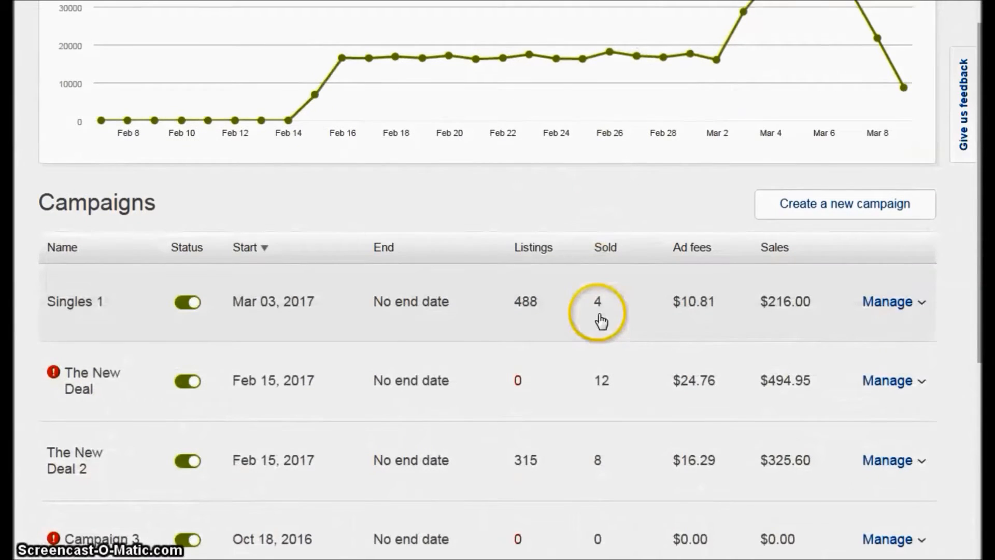
pyautogui.scroll(-2, 561, 320)
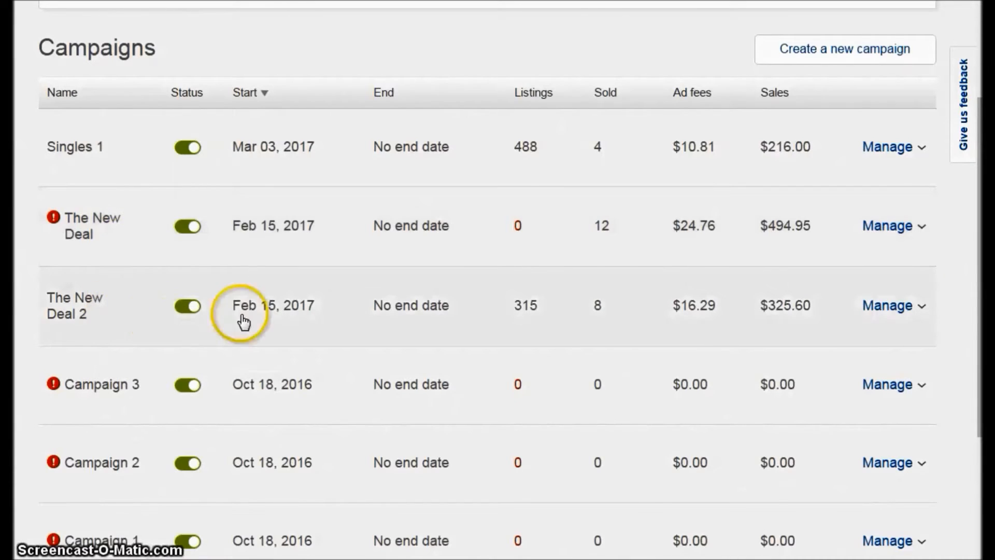
pyautogui.click(921, 311)
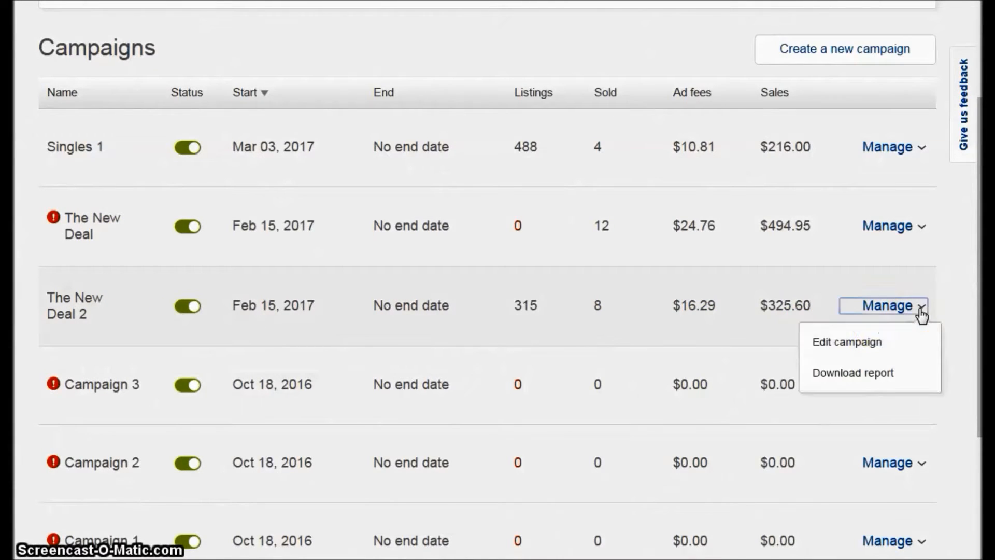
pyautogui.click(859, 344)
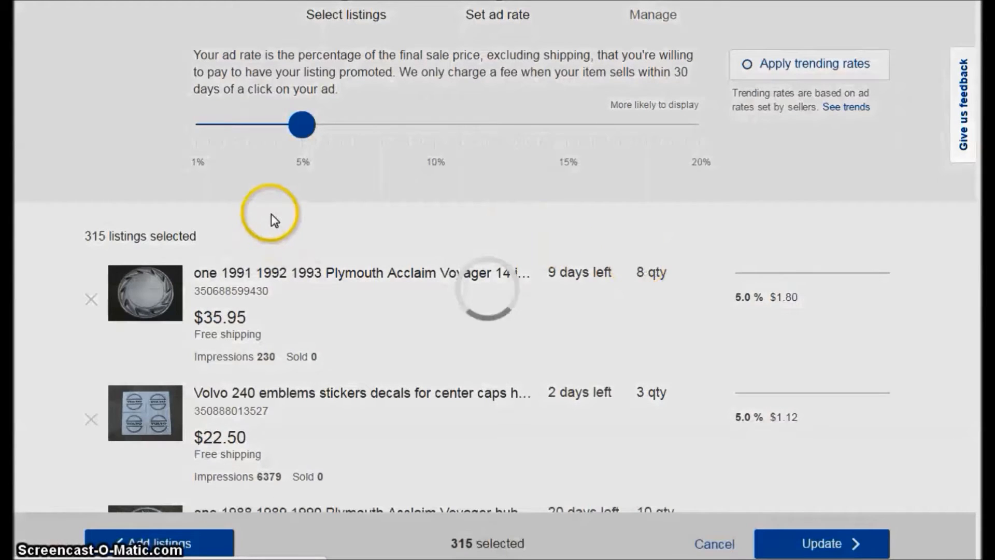
# Remove all listings from The New Deal 2 campaign, starting with the Plymouth Acclaim Voyager hubcap, and save the update.
pyautogui.scroll(-2, 271, 215)
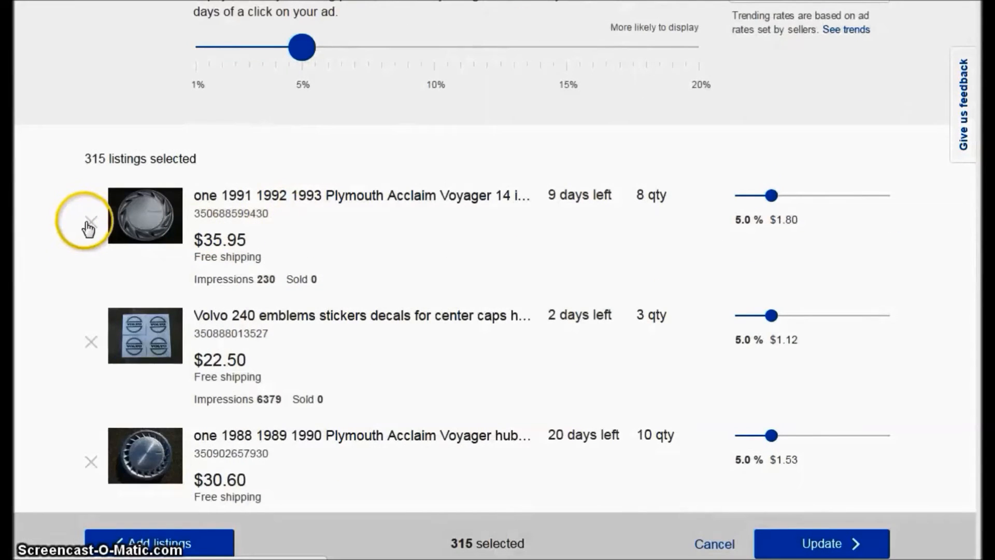
pyautogui.click(88, 227)
pyautogui.scroll(-3, 155, 207)
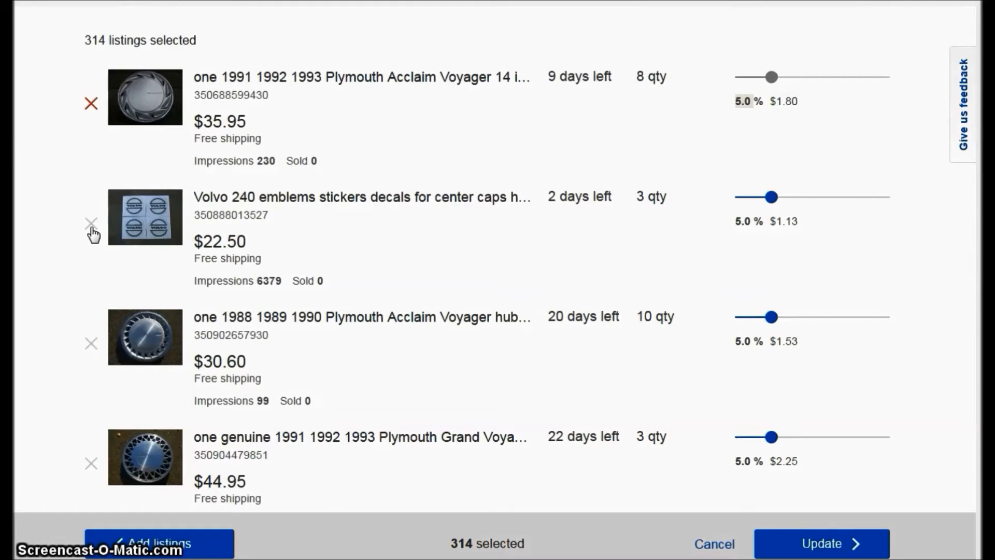
pyautogui.click(31, 226)
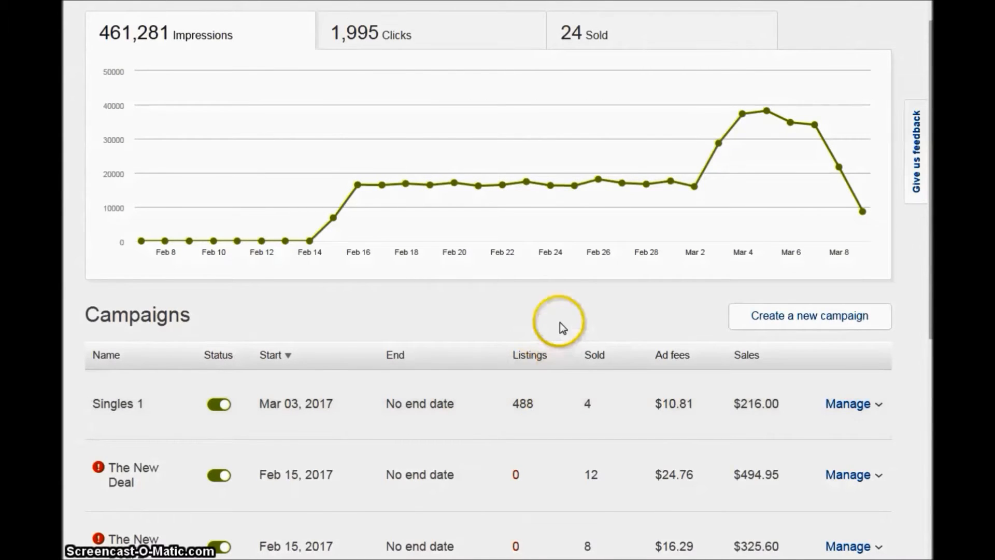
# Review the campaign list and start a new campaign by selecting from the available listings.
pyautogui.scroll(-3, 557, 322)
pyautogui.scroll(-2, 557, 327)
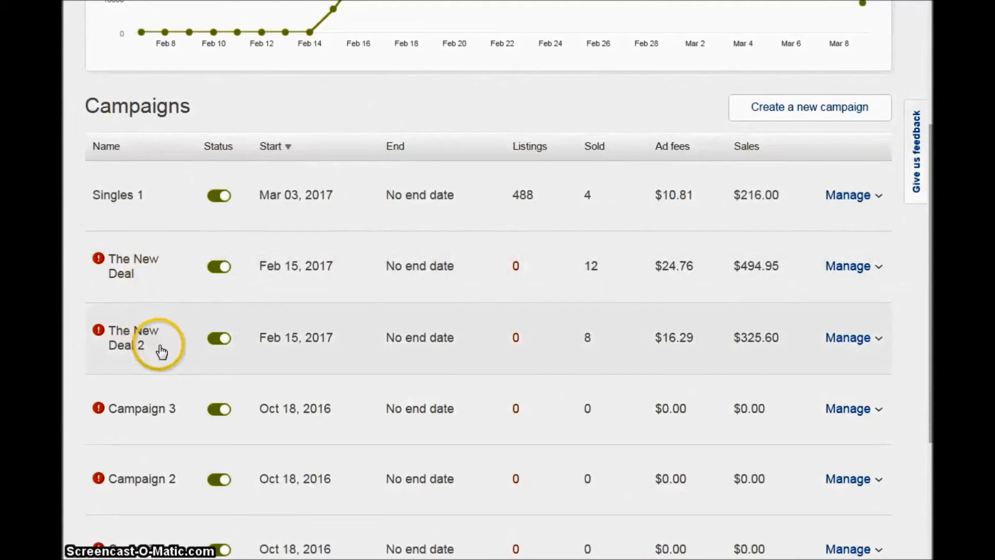
pyautogui.scroll(2, 327, 340)
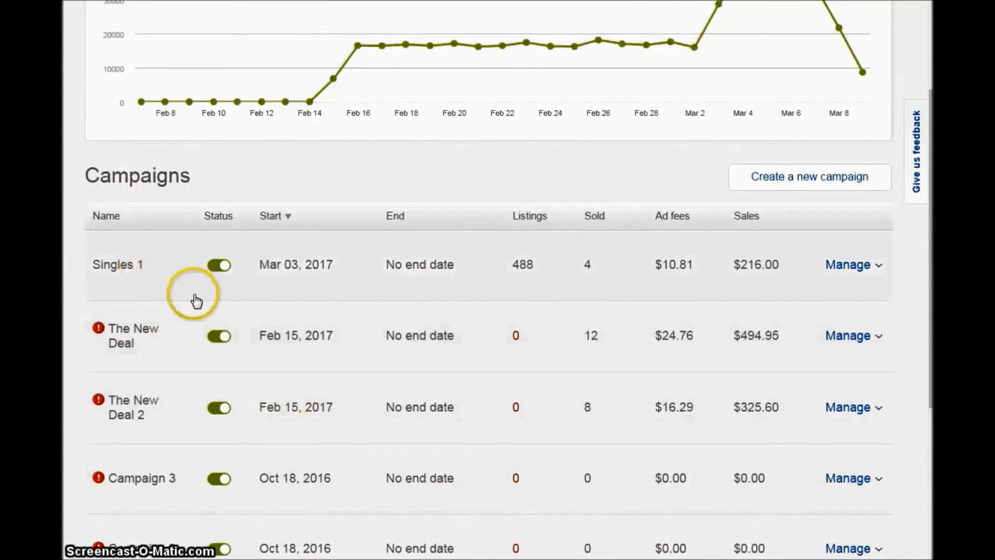
pyautogui.scroll(2, 228, 316)
pyautogui.scroll(4, 466, 353)
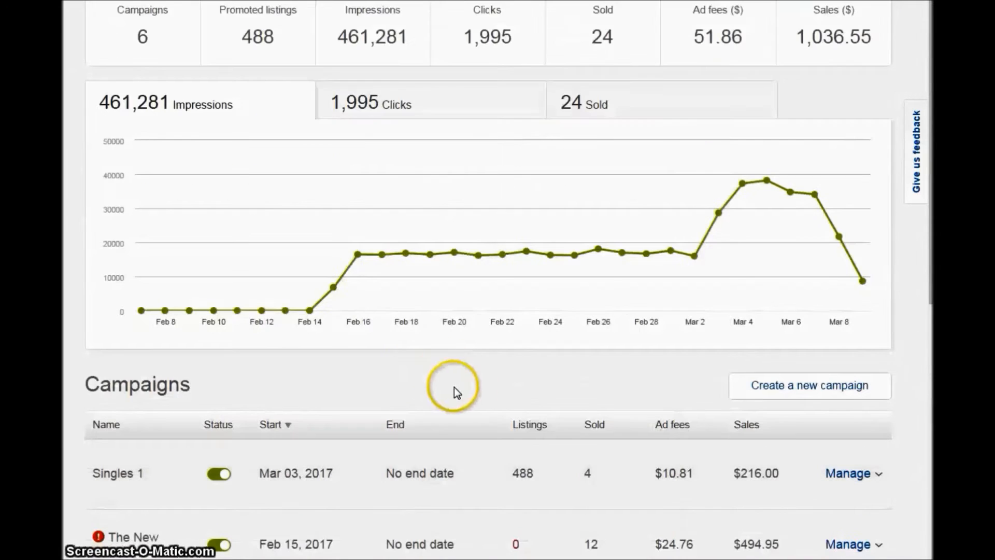
pyautogui.click(825, 393)
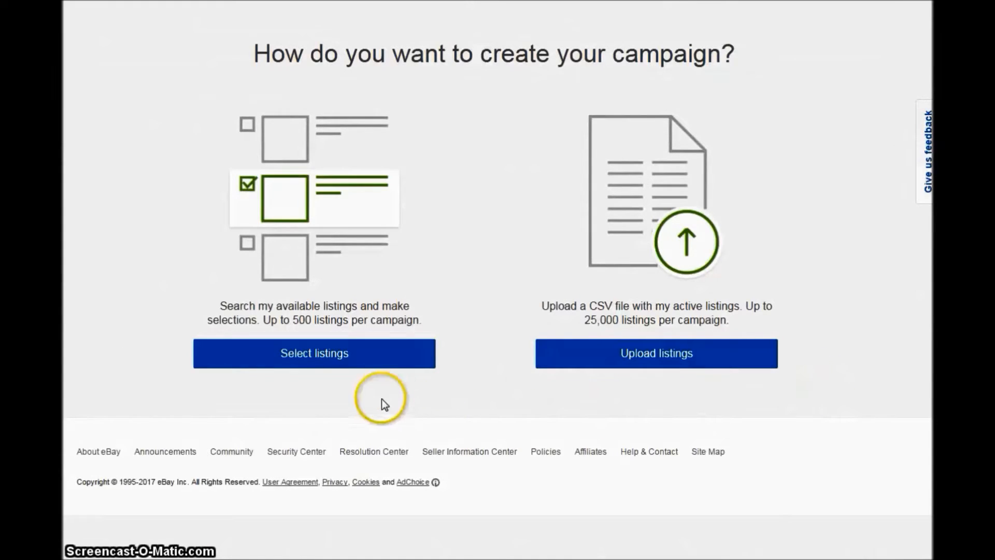
pyautogui.click(321, 359)
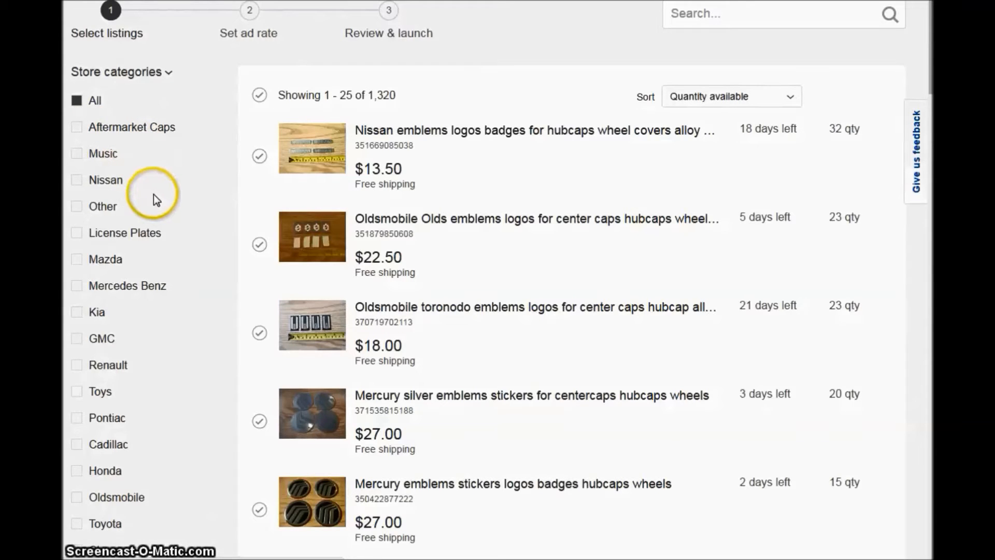
# Filter the available listings to the Mazda, Kia and Renault store categories.
pyautogui.click(77, 260)
pyautogui.scroll(-2, 78, 262)
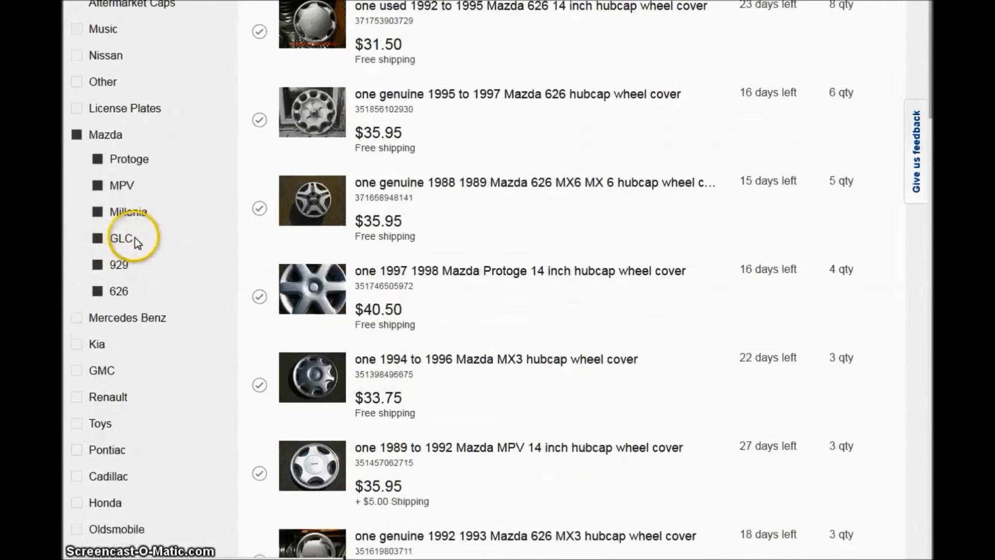
pyautogui.scroll(-3, 135, 237)
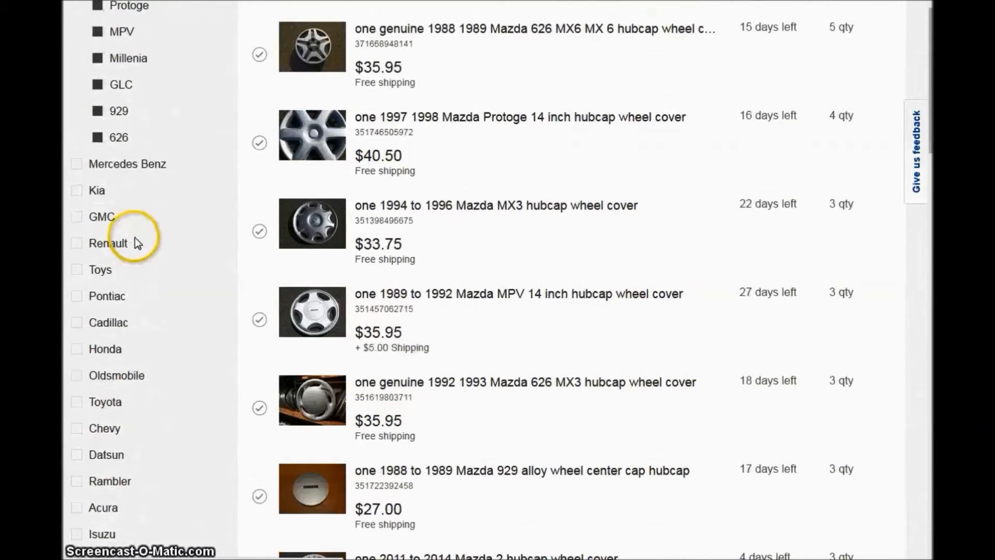
pyautogui.click(77, 197)
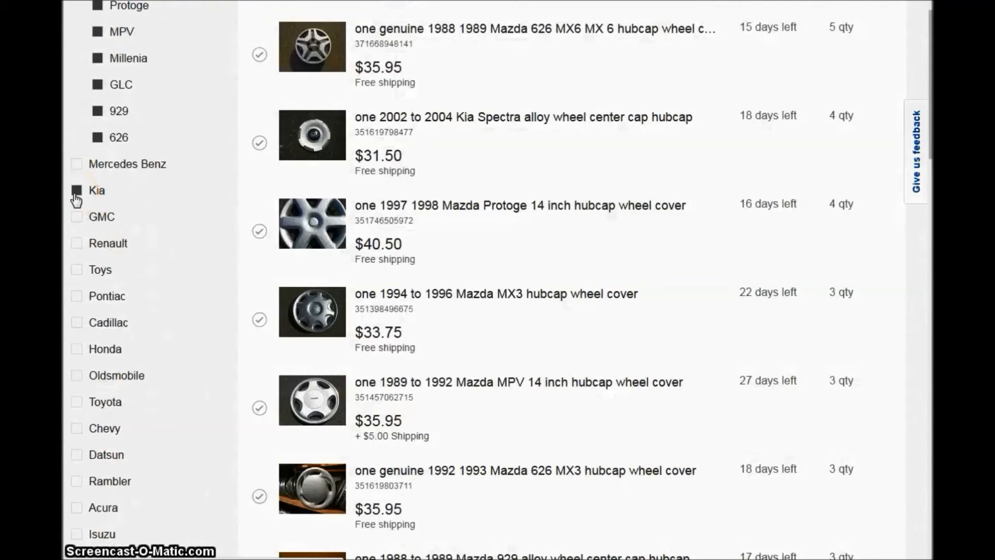
pyautogui.click(77, 196)
pyautogui.click(77, 243)
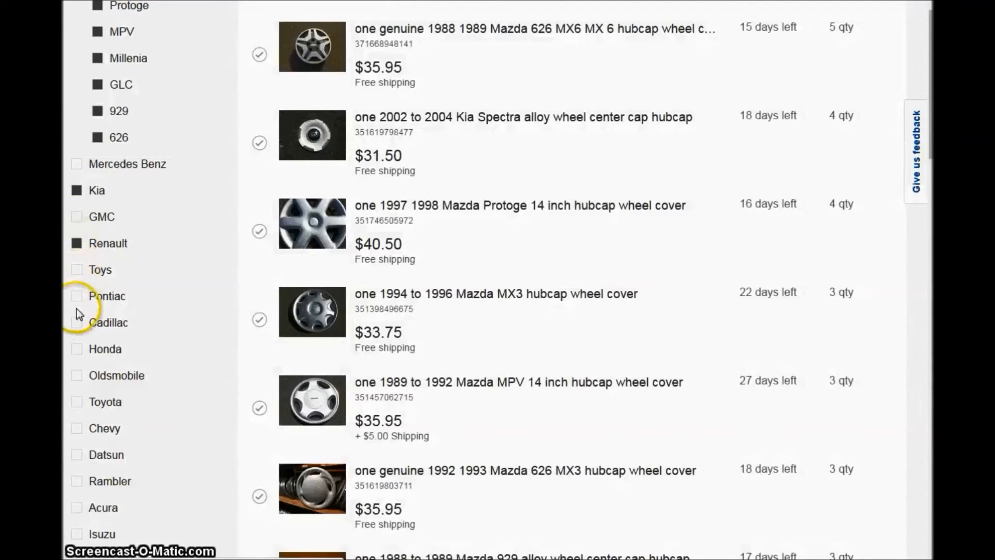
# Extend the store category filter with the 3000GT, Mirage, Eclipse and Galant models plus Peugeot, Suzuki, Jaguar and Hyundai.
pyautogui.scroll(-3, 118, 257)
pyautogui.scroll(-2, 116, 238)
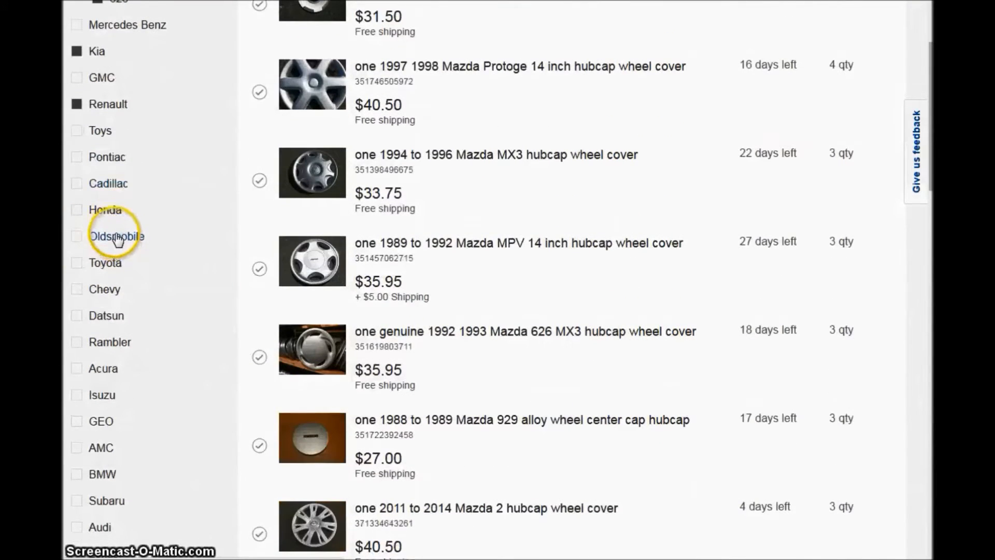
pyautogui.scroll(15, 80, 321)
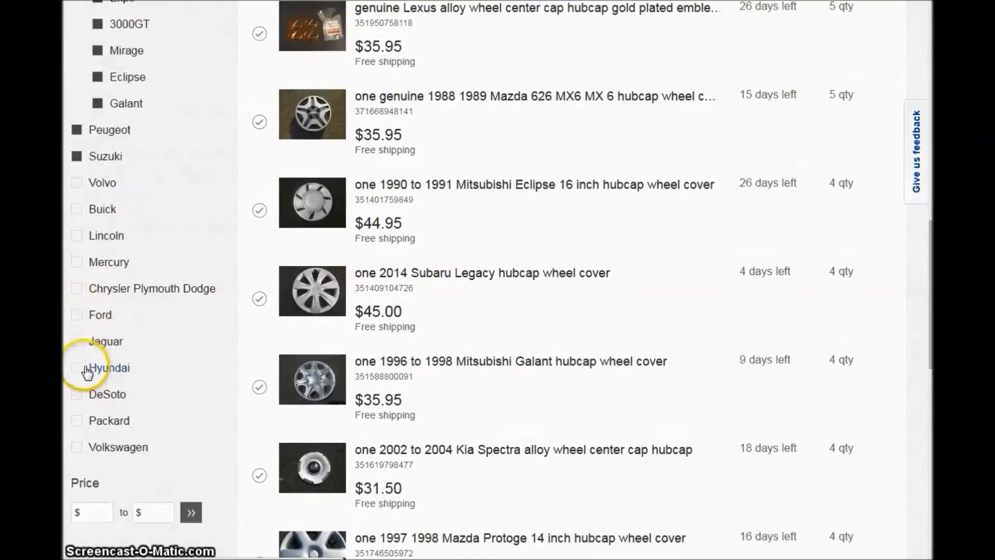
pyautogui.click(77, 341)
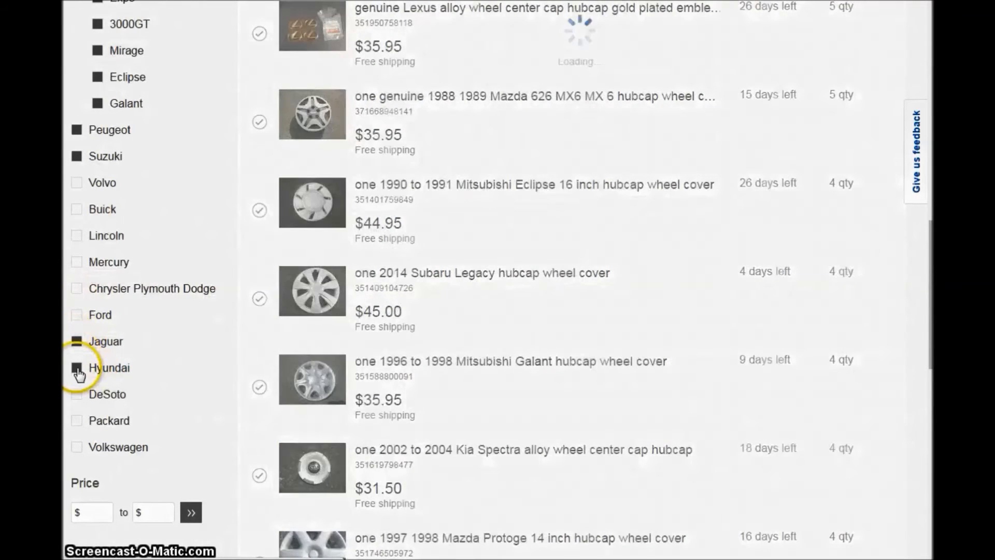
pyautogui.click(77, 368)
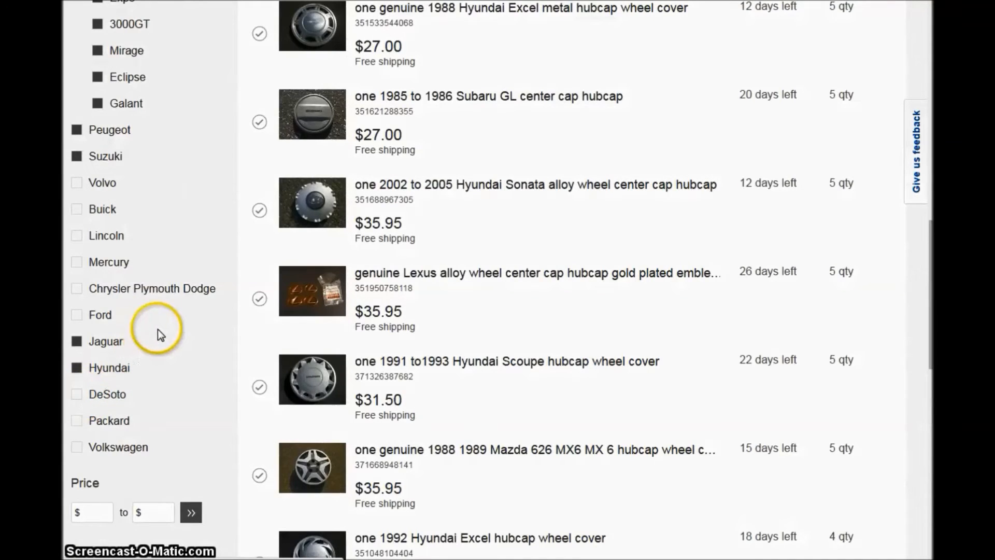
pyautogui.scroll(20, 157, 329)
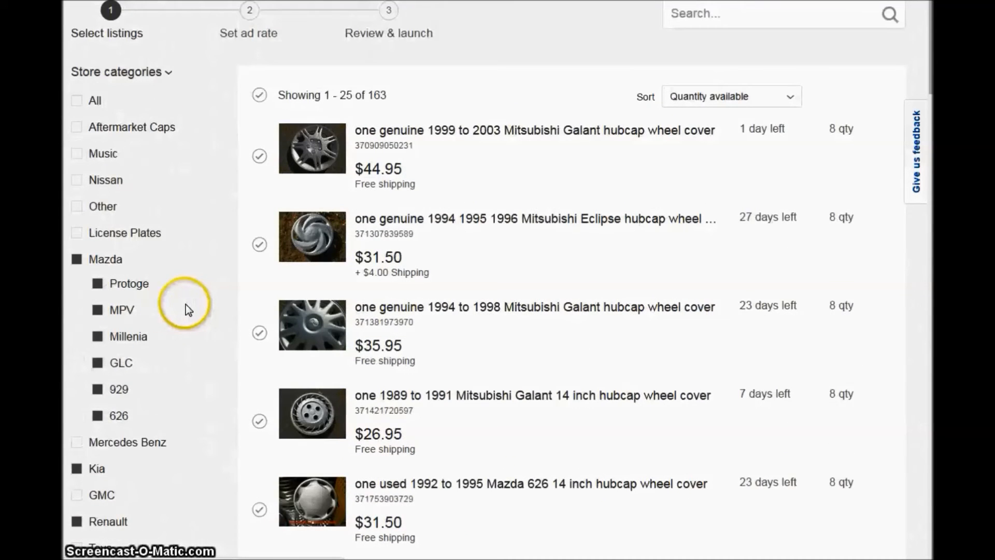
# Select all listings on the first page of the filtered results for the new campaign.
pyautogui.click(261, 96)
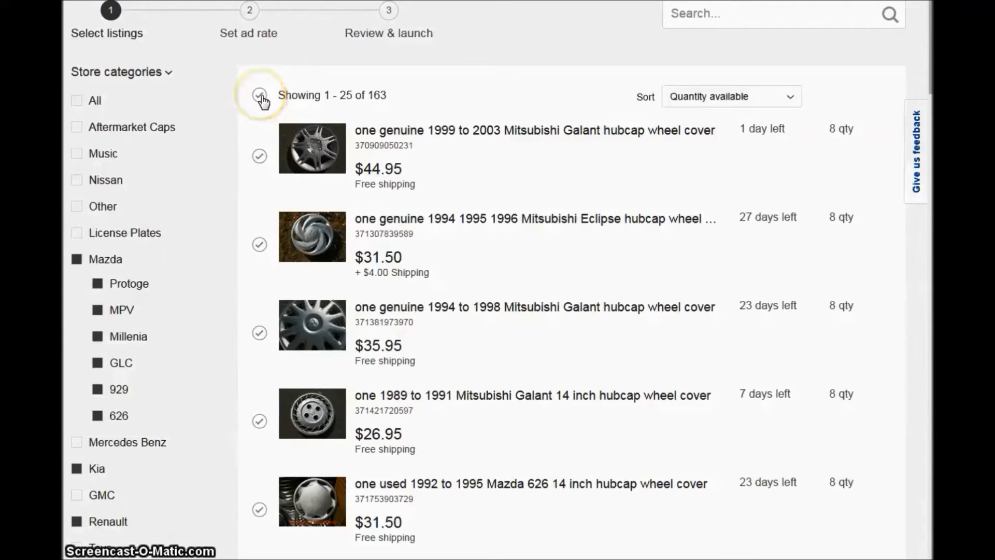
pyautogui.click(260, 96)
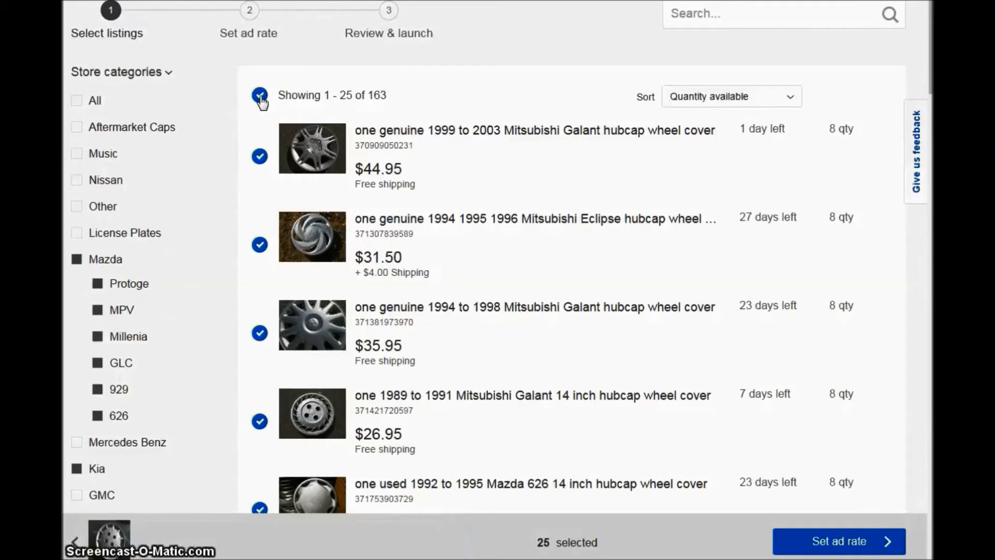
pyautogui.click(408, 115)
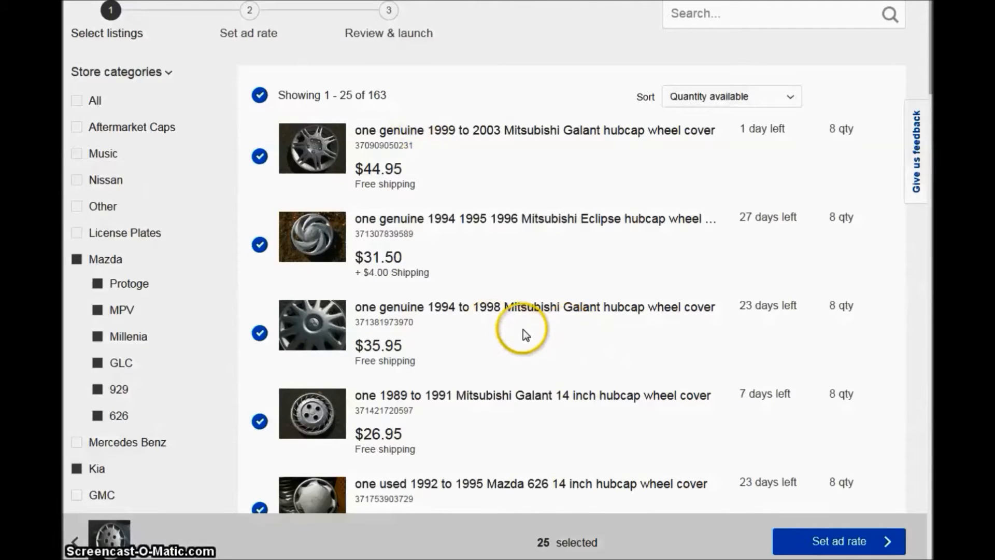
pyautogui.scroll(-6, 523, 331)
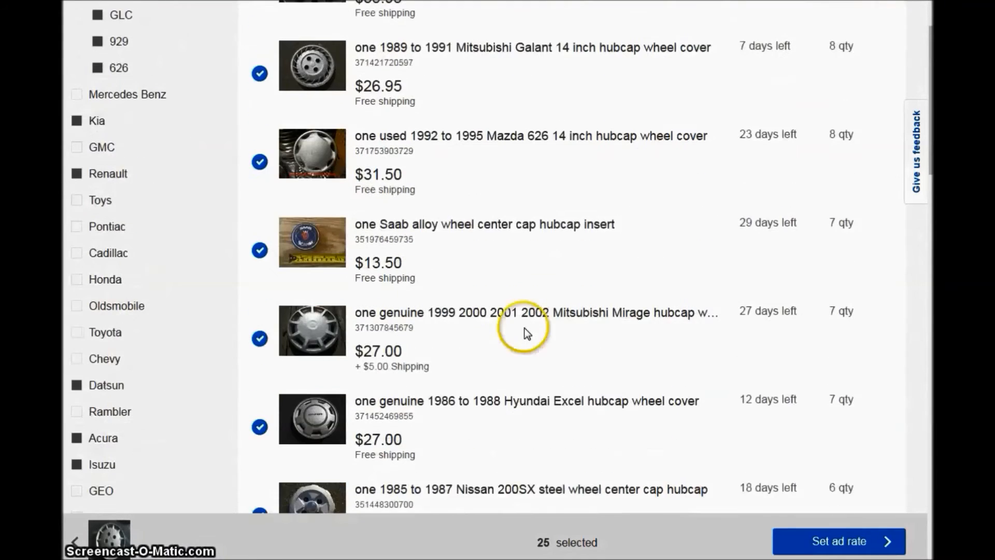
pyautogui.scroll(-7, 524, 326)
pyautogui.scroll(11, 518, 320)
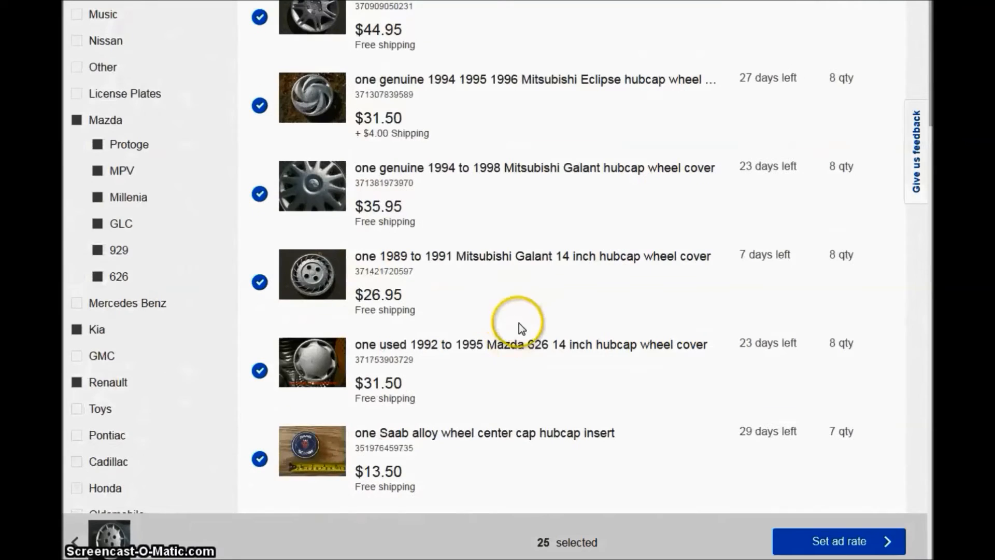
# Continue to the ad rate stage and set the overall ad rate to 4.9%.
pyautogui.click(840, 541)
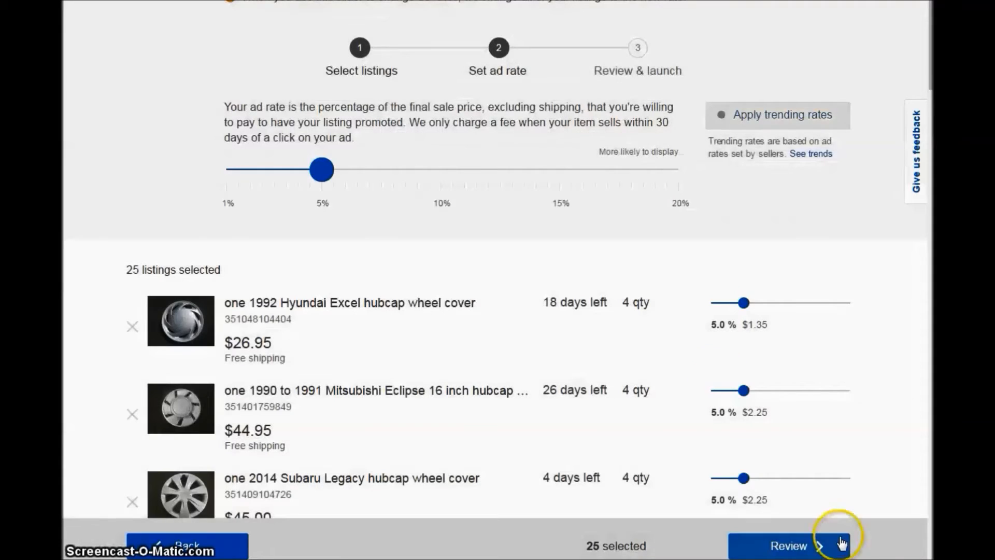
pyautogui.moveTo(319, 171)
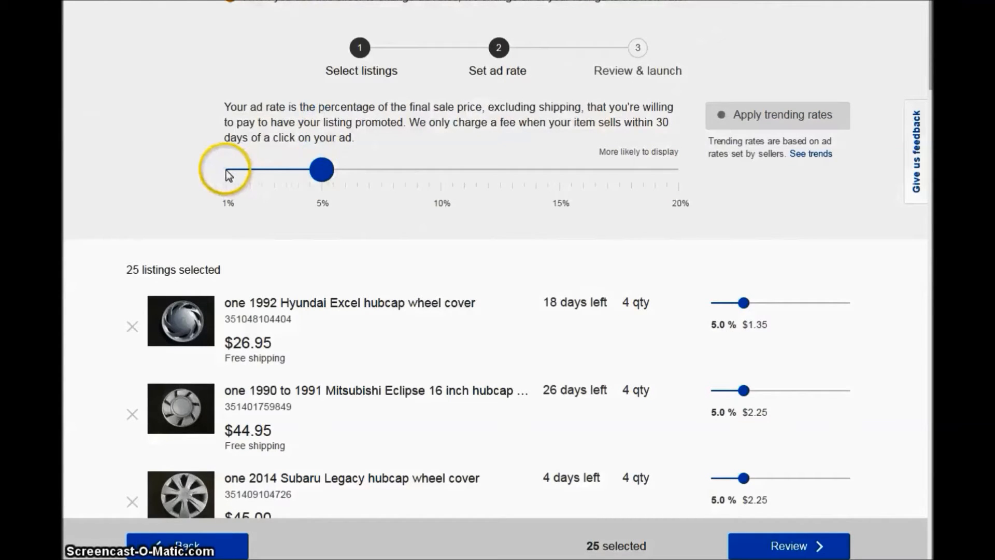
pyautogui.moveTo(321, 170)
pyautogui.mouseDown()
pyautogui.moveTo(227, 177)
pyautogui.moveTo(682, 170)
pyautogui.moveTo(321, 168)
pyautogui.mouseUp()
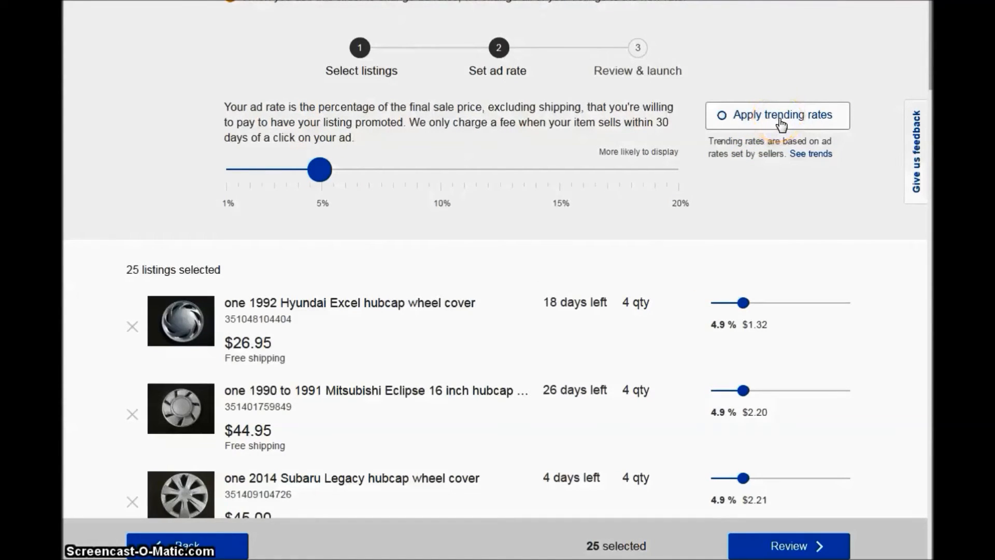
# Examine the weekly promoted listings ad rate trends, comparing the average rates by category including eBay Motors.
pyautogui.click(802, 155)
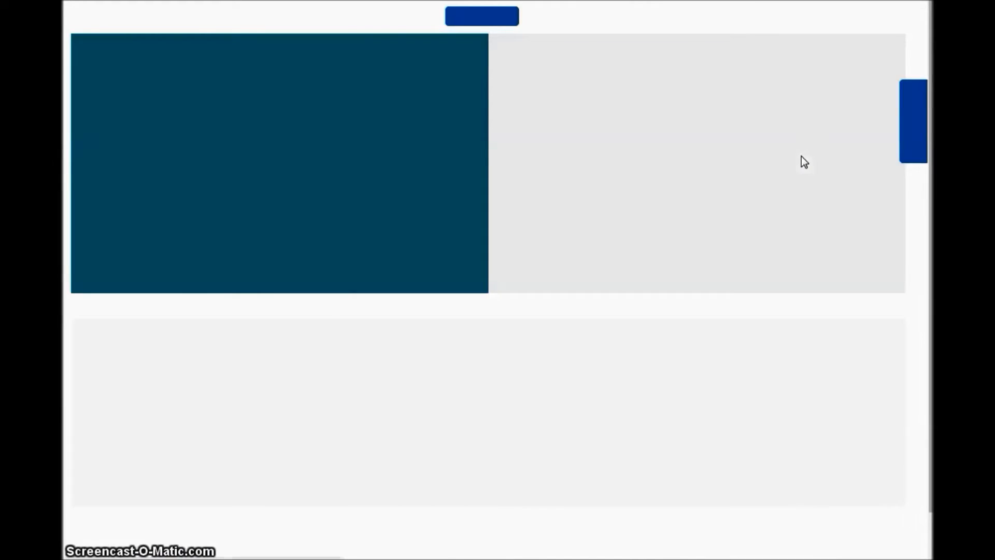
pyautogui.scroll(-7, 550, 331)
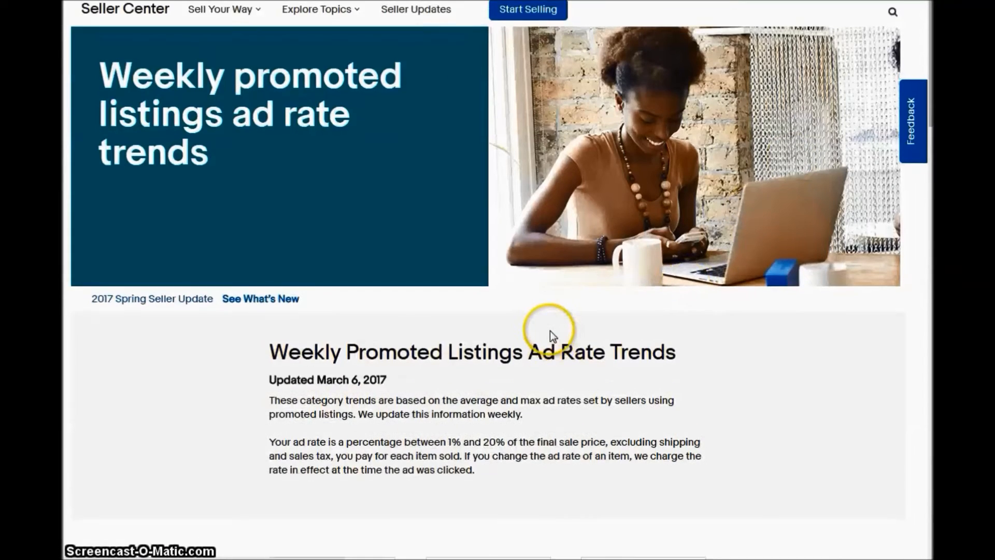
pyautogui.scroll(-3, 550, 330)
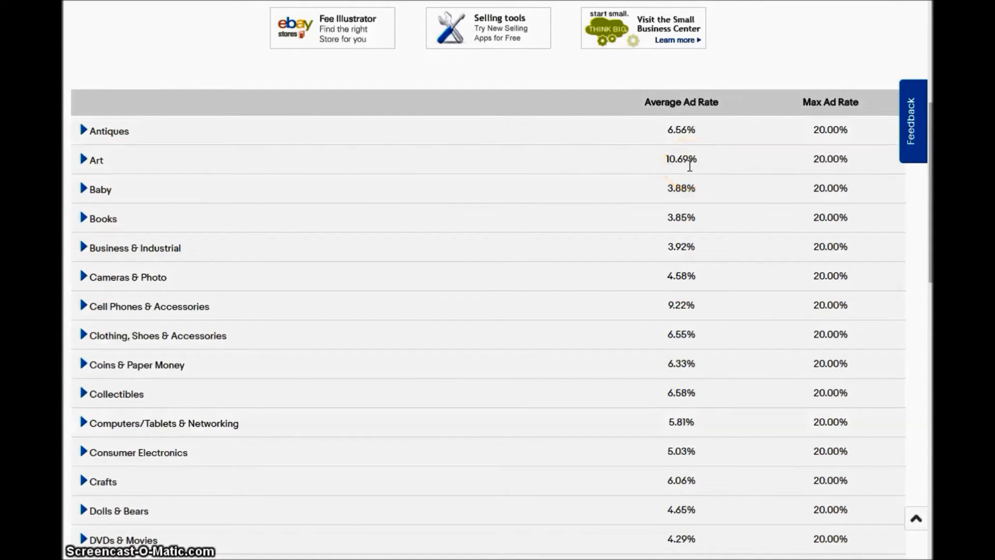
pyautogui.scroll(-7, 530, 267)
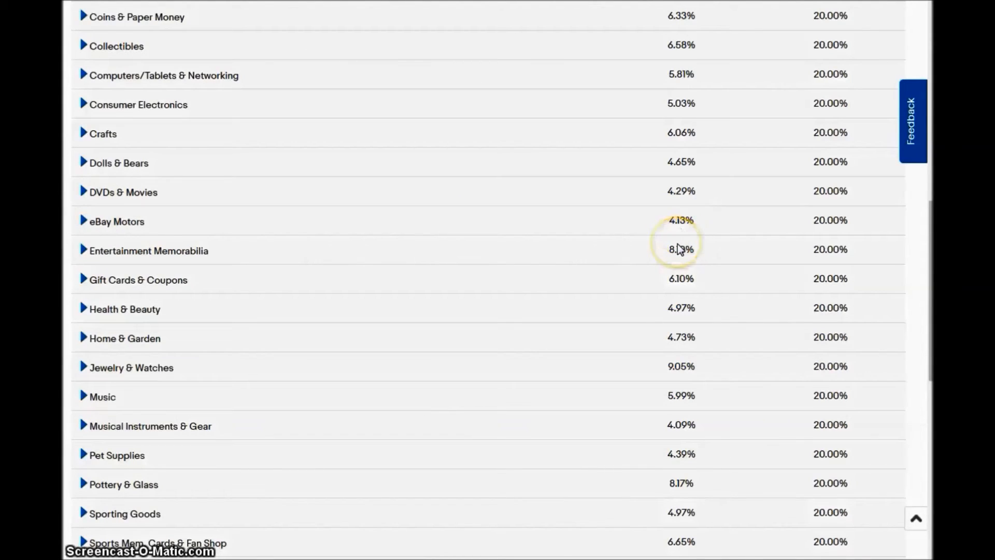
pyautogui.scroll(8, 678, 250)
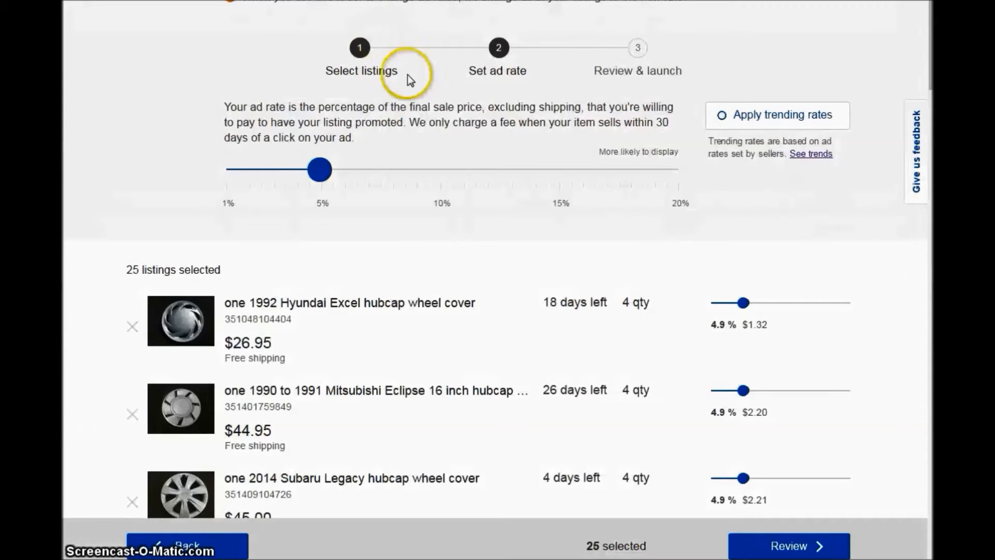
# Check the selected listings and set their overall ad rate to 9.0%.
pyautogui.moveTo(322, 174)
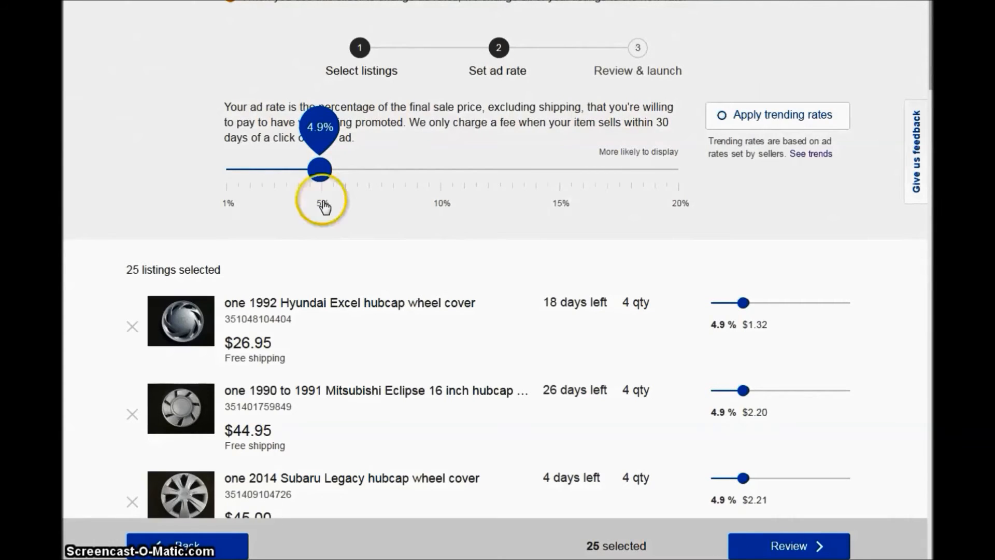
pyautogui.scroll(-4, 259, 402)
pyautogui.scroll(-7, 379, 239)
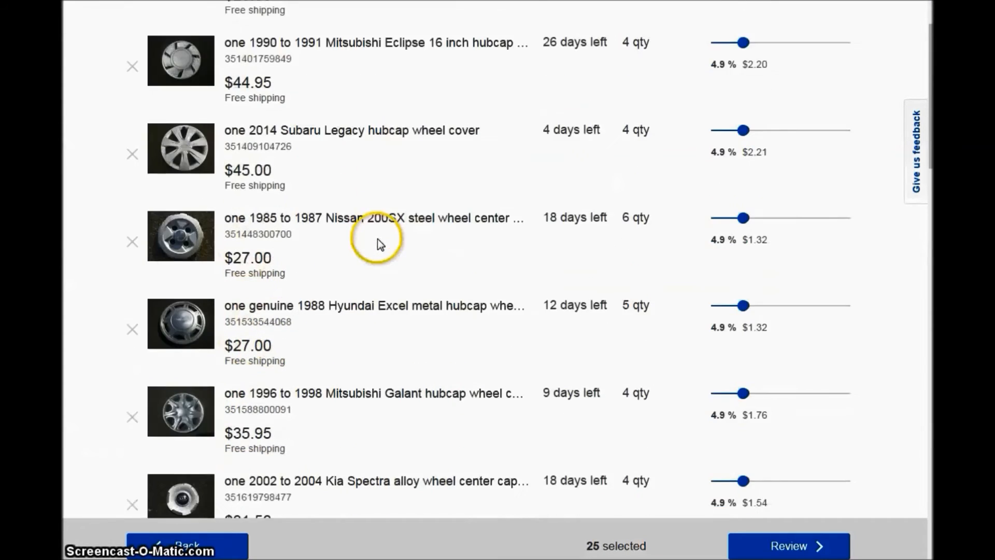
pyautogui.scroll(10, 371, 248)
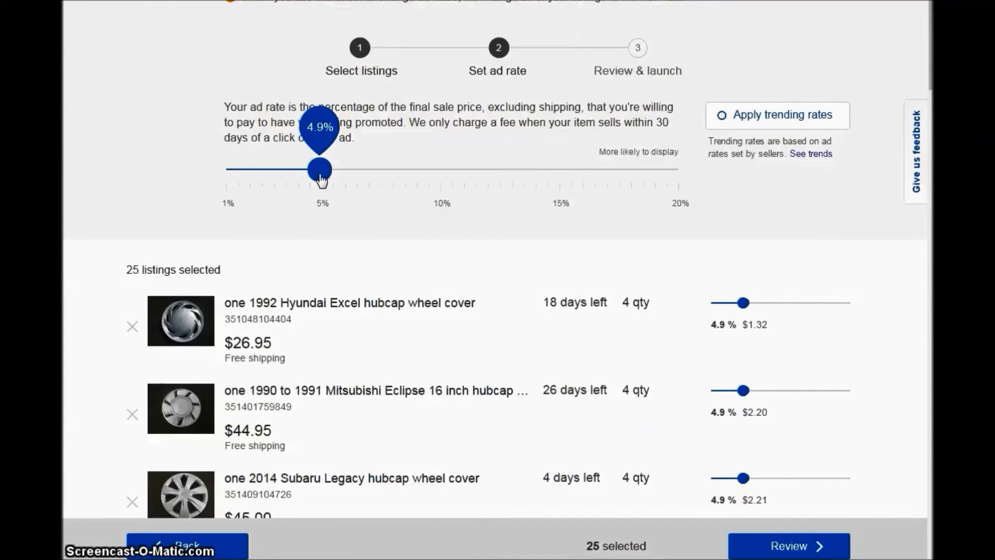
pyautogui.moveTo(320, 178); pyautogui.dragTo(418, 173)
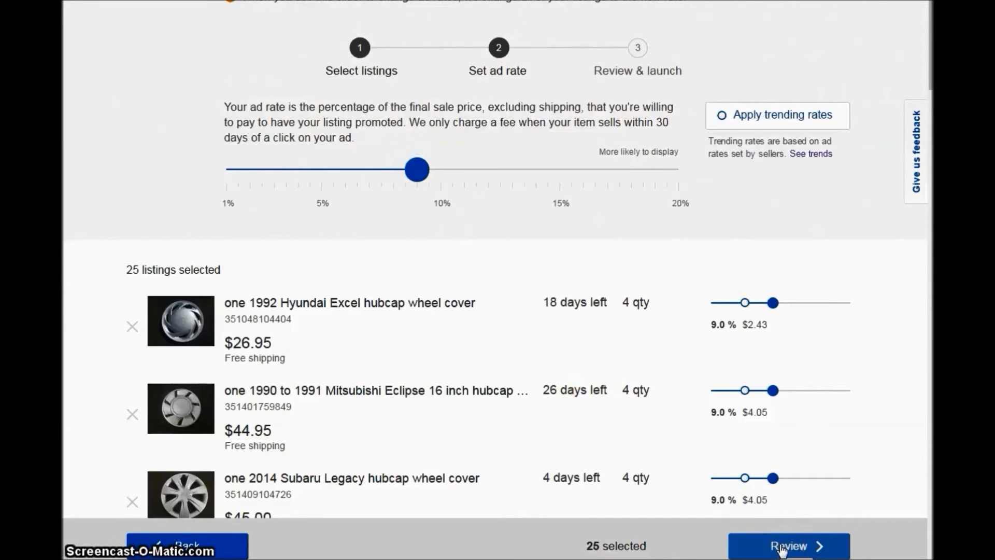
# Proceed to the review stage, name the campaign DogsF1 and launch it.
pyautogui.click(781, 548)
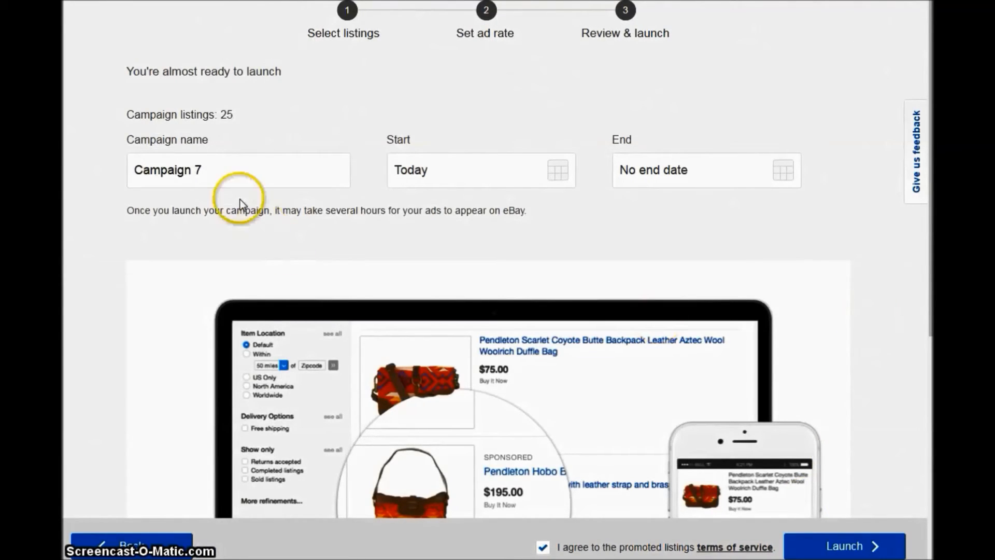
pyautogui.click(225, 170)
pyautogui.moveTo(185, 169); pyautogui.dragTo(118, 167)
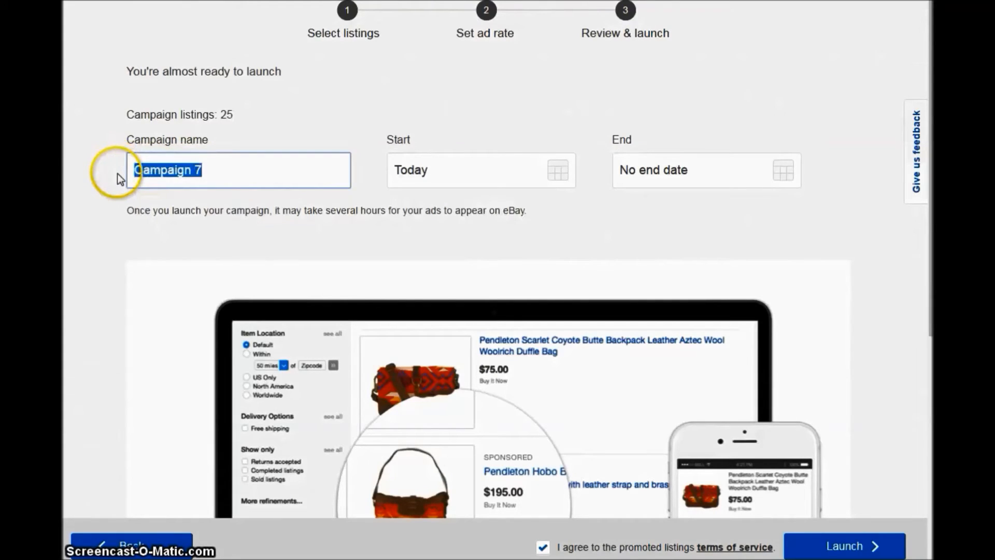
pyautogui.write('Do')
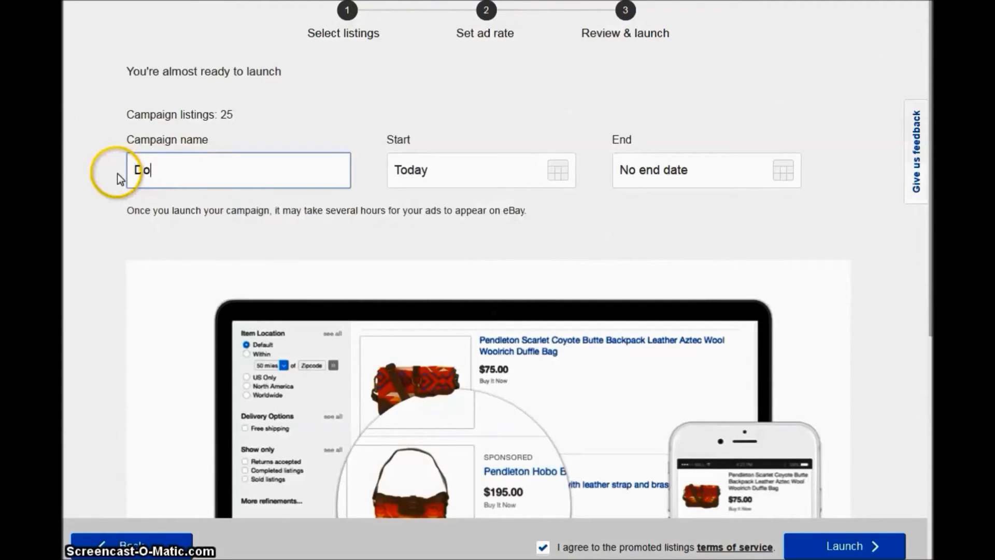
pyautogui.write('gs')
pyautogui.write('F1')
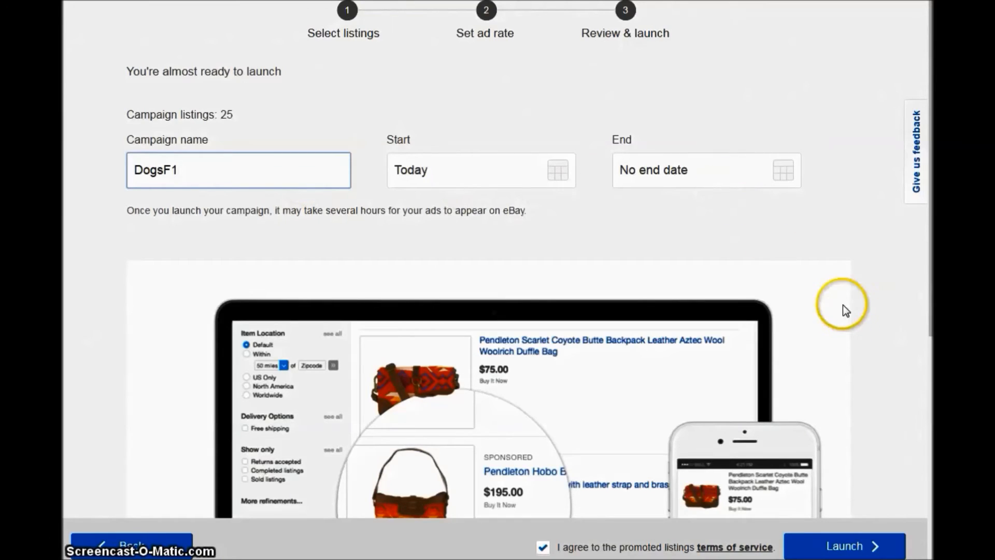
pyautogui.click(850, 547)
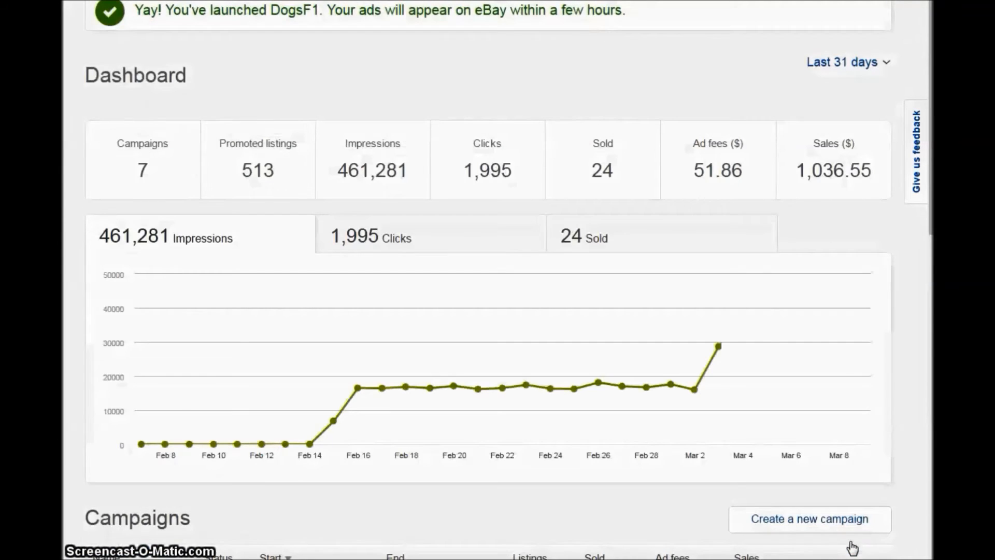
# Check the campaign dashboard and start another new campaign by selecting from the available listings.
pyautogui.moveTo(665, 363)
pyautogui.scroll(-5, 664, 359)
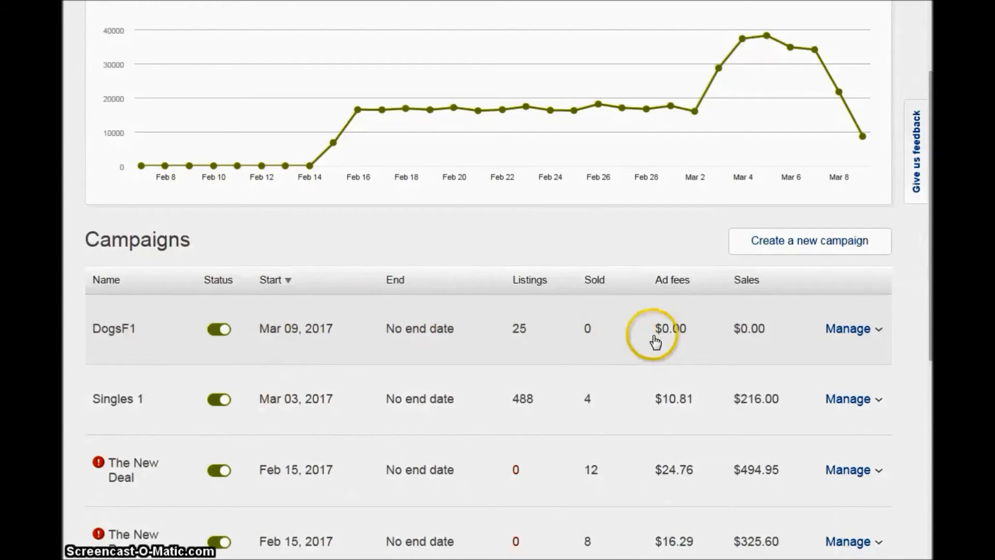
pyautogui.scroll(3, 657, 362)
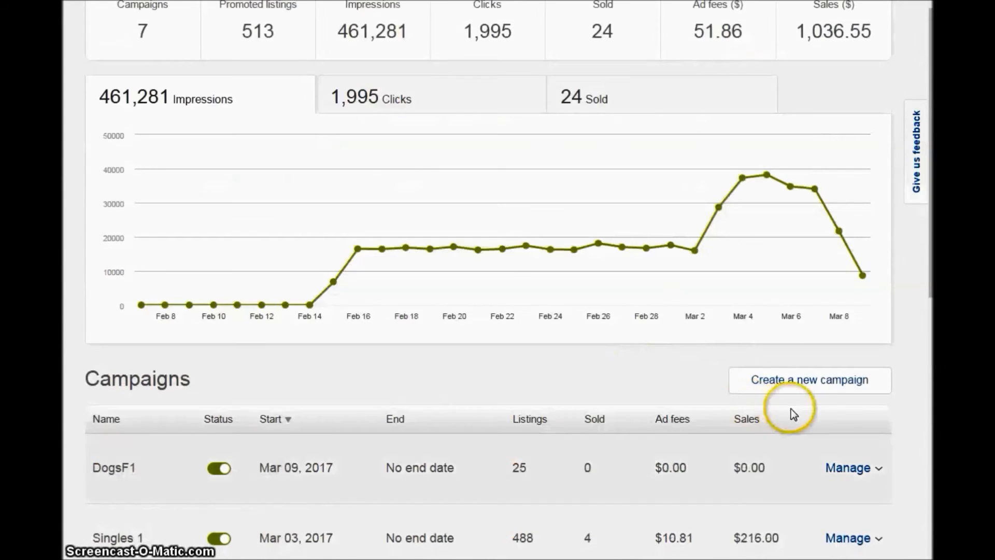
pyautogui.click(811, 381)
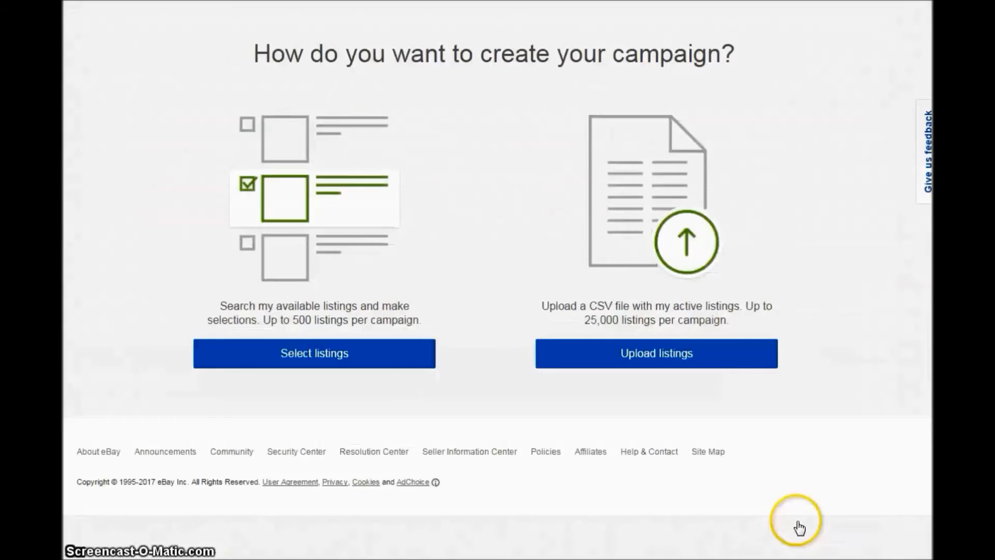
pyautogui.click(329, 352)
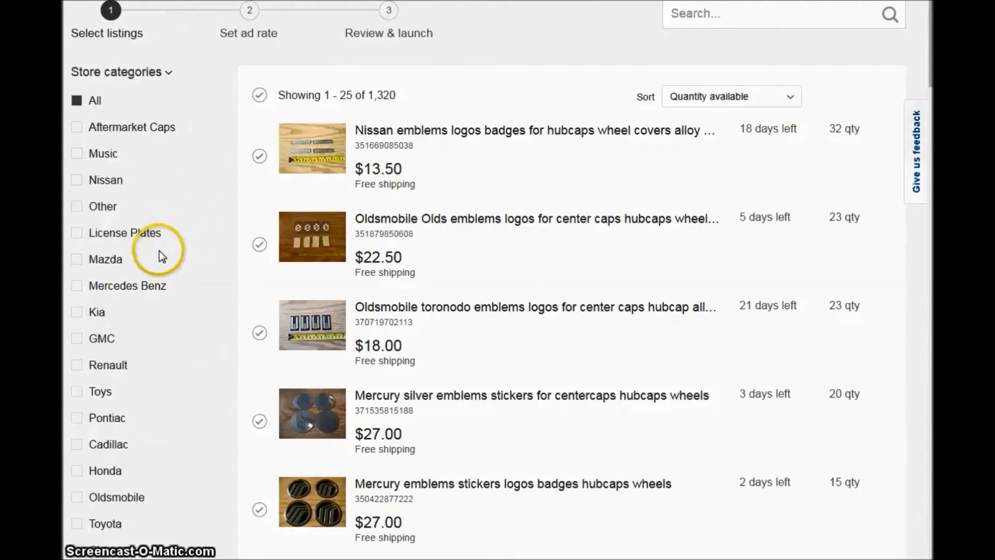
# Filter the available listings to the GMC, Cadillac, Oldsmobile and Chevy store categories plus the Ford models such as Crown Victoria and Mustang.
pyautogui.scroll(-1, 185, 217)
pyautogui.scroll(-1, 185, 210)
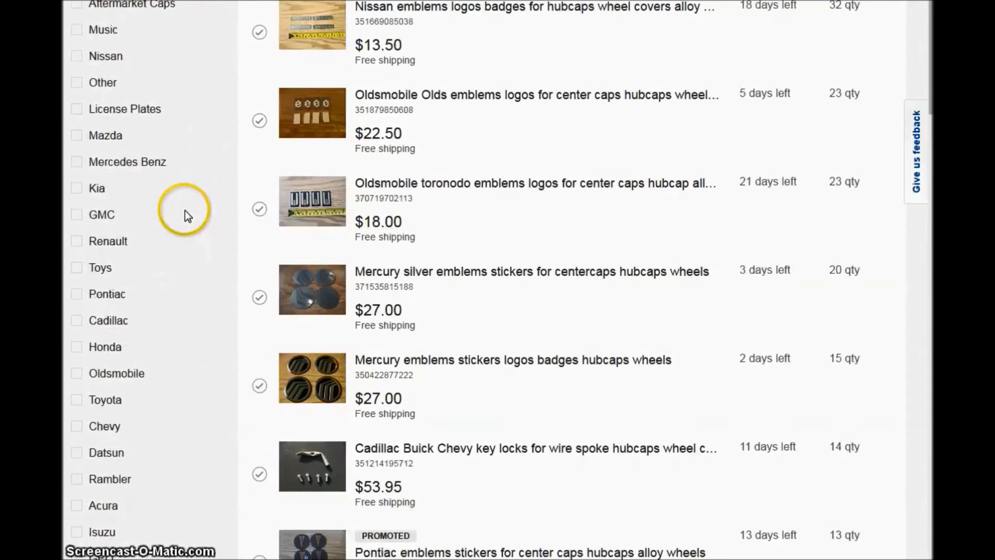
pyautogui.click(77, 201)
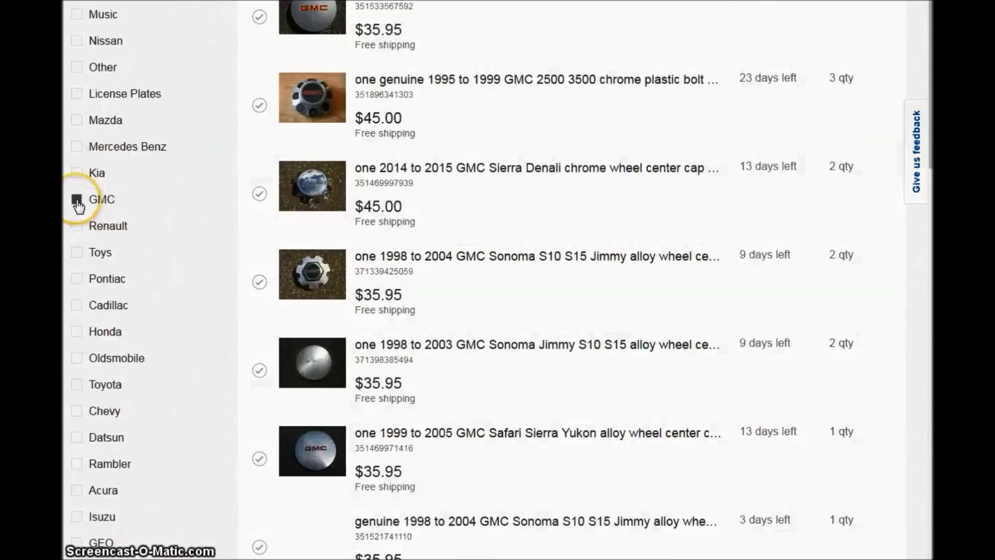
pyautogui.click(77, 306)
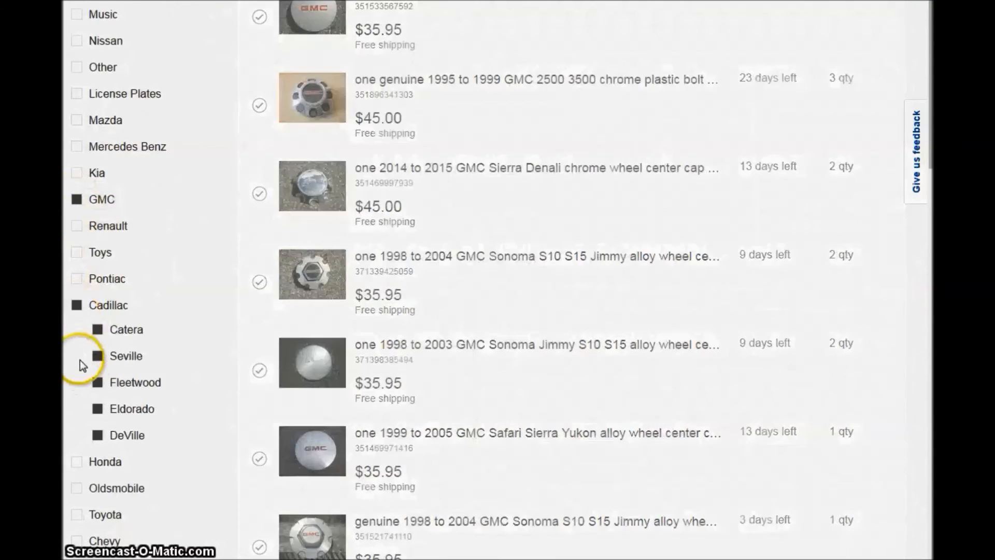
pyautogui.scroll(-5, 200, 264)
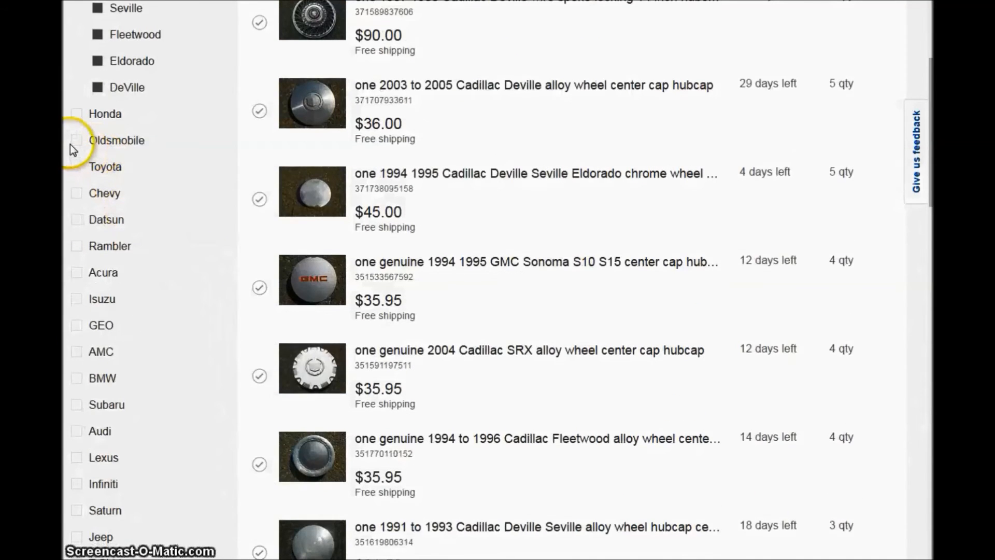
pyautogui.click(76, 141)
pyautogui.scroll(-3, 228, 233)
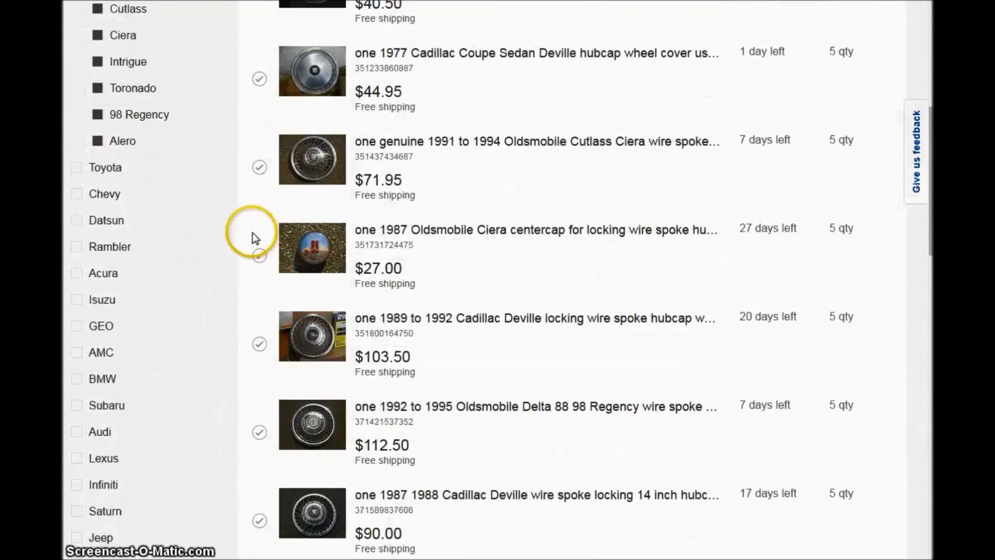
pyautogui.click(76, 196)
pyautogui.scroll(-10, 227, 254)
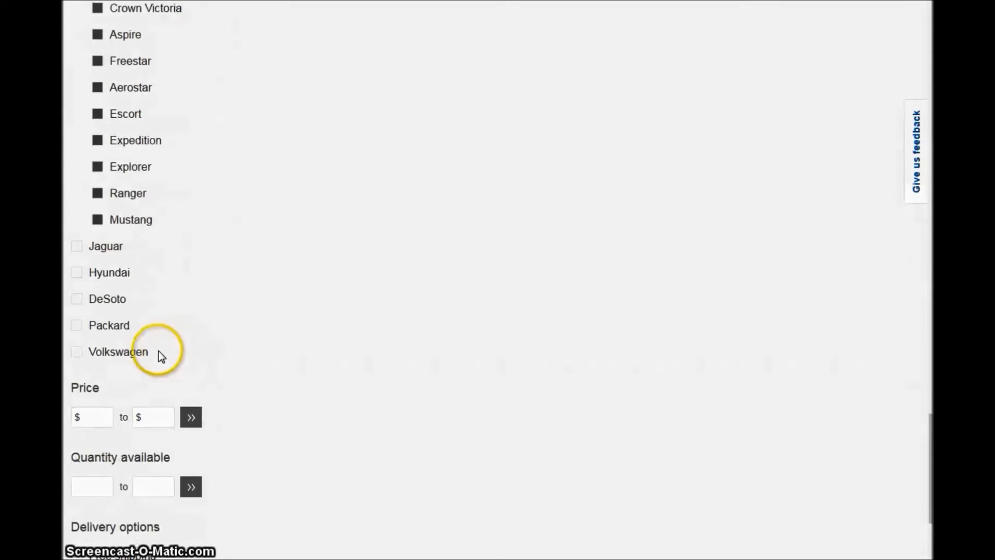
# Add DeSoto and Packard to the store category filter and select all listings on the results page.
pyautogui.click(77, 326)
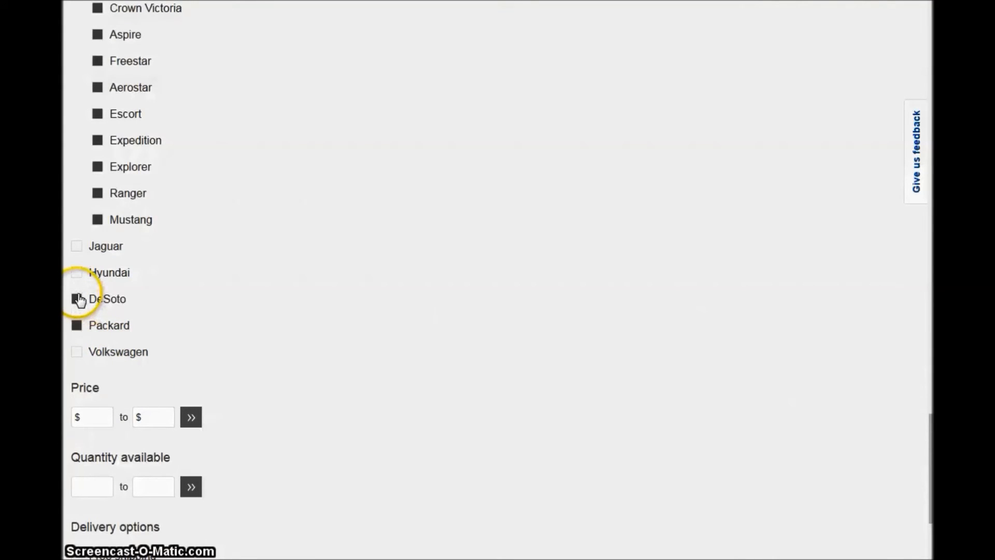
pyautogui.scroll(-4, 441, 318)
pyautogui.scroll(5, 440, 318)
pyautogui.scroll(20, 441, 317)
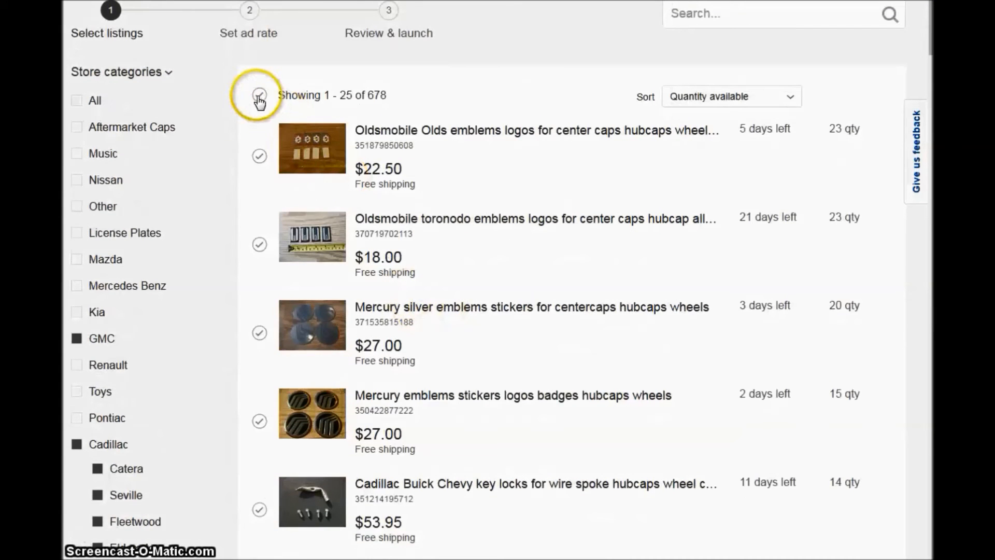
pyautogui.click(260, 95)
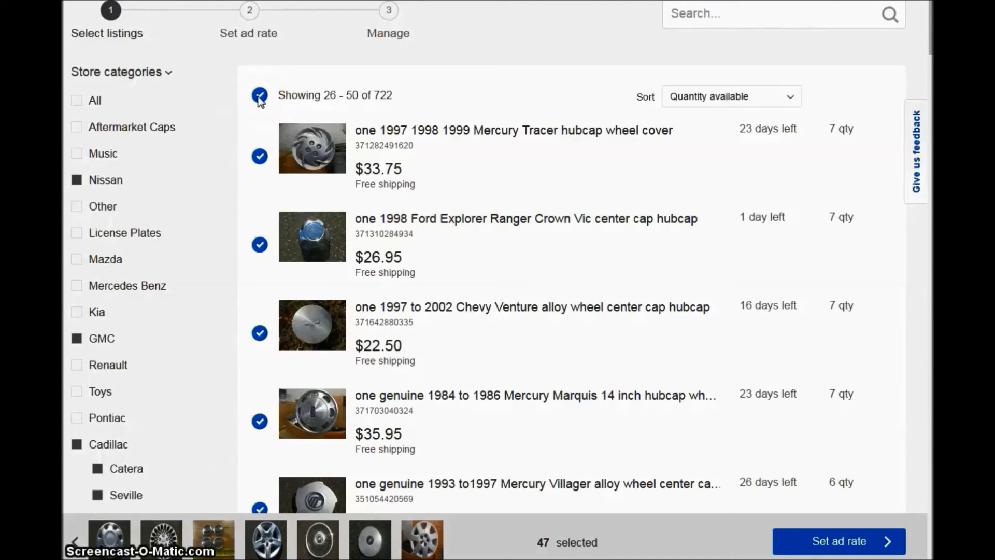
# Go to page 3 of the filtered listings and select all listings on it.
pyautogui.scroll(-10, 265, 241)
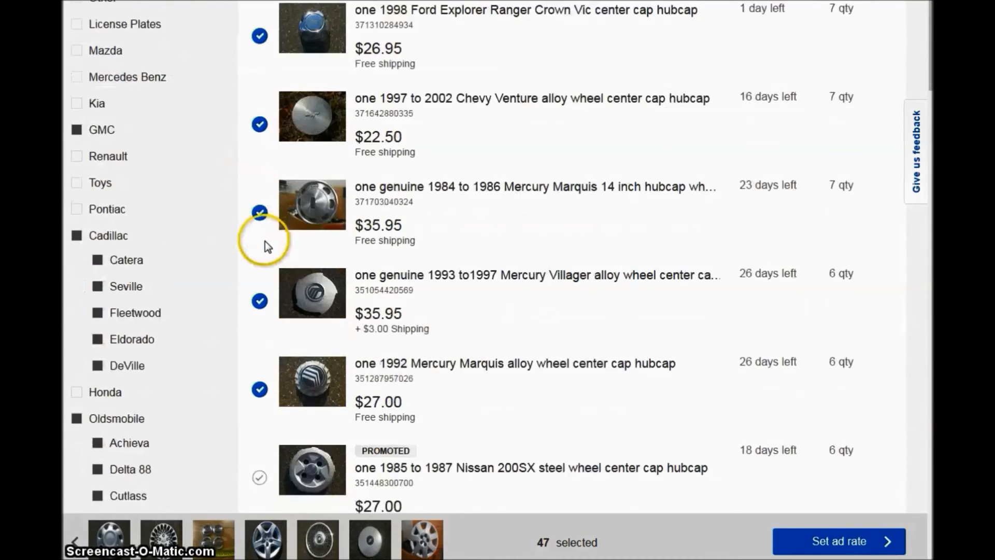
pyautogui.scroll(-13, 266, 243)
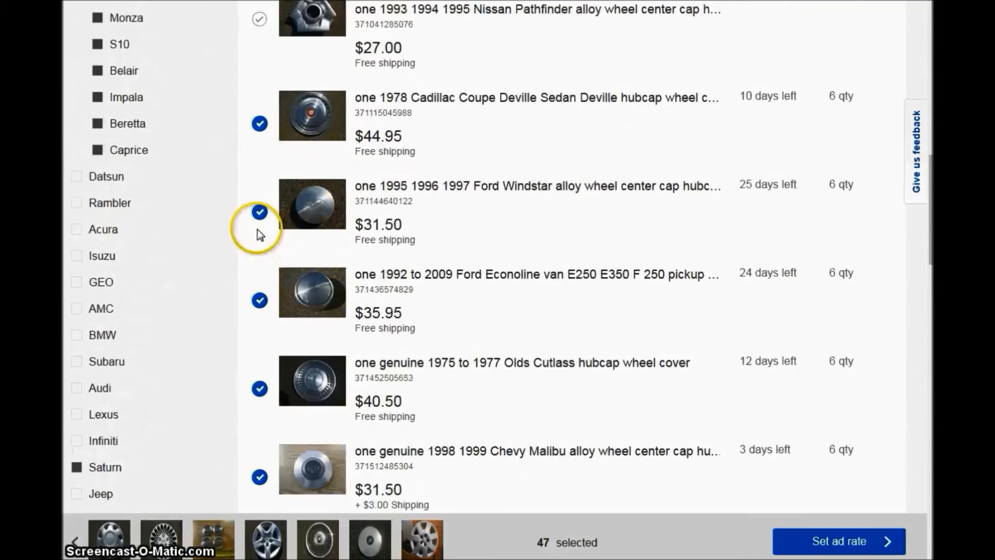
pyautogui.scroll(-20, 466, 241)
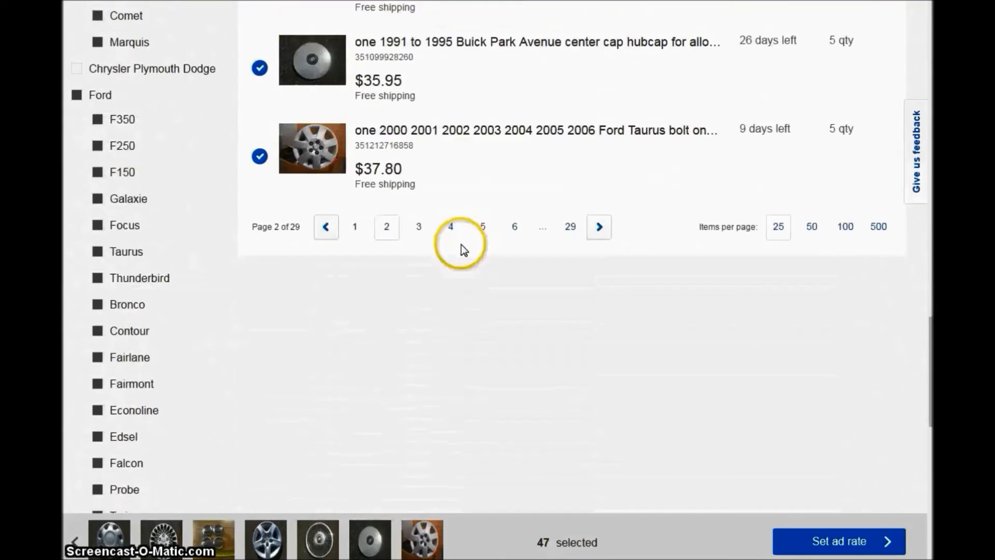
pyautogui.scroll(3, 461, 245)
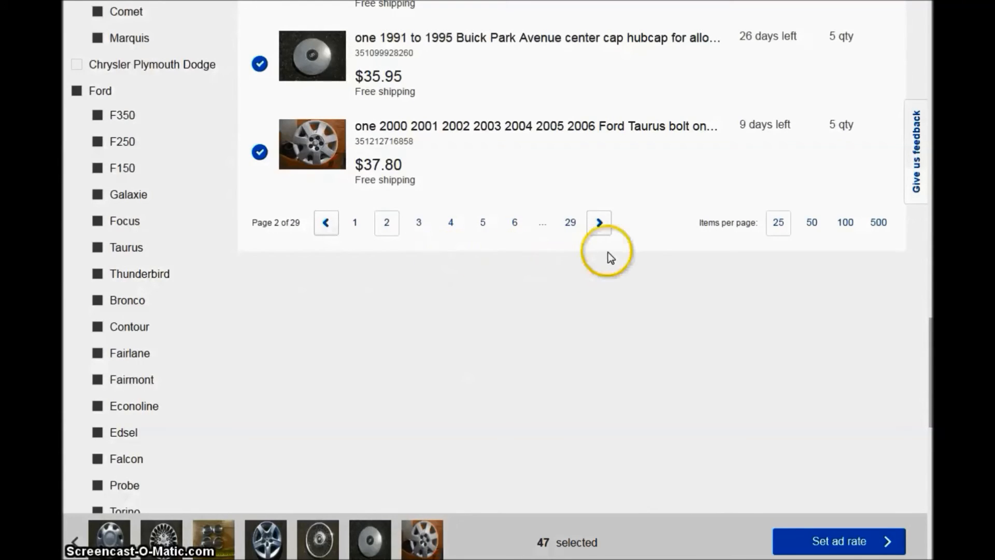
pyautogui.click(600, 223)
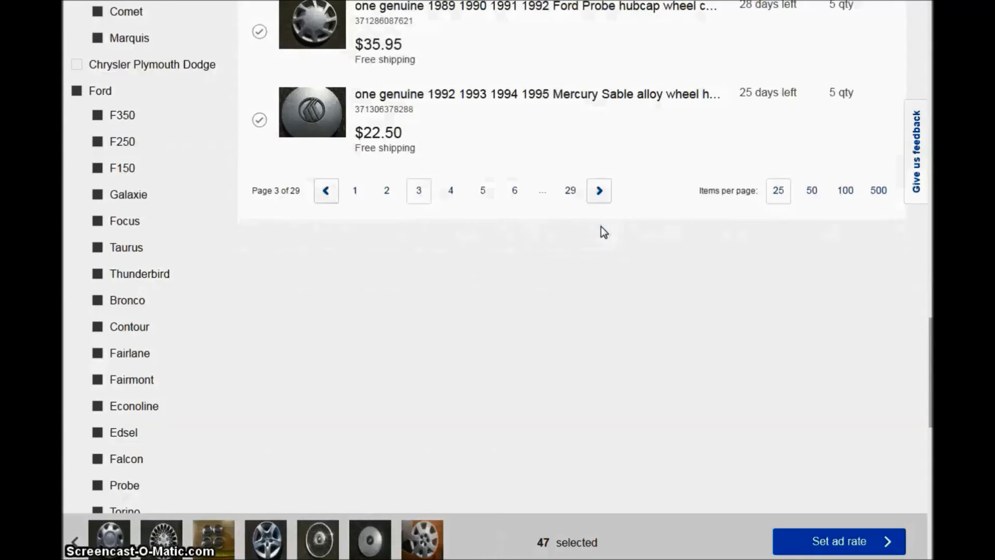
pyautogui.scroll(20, 460, 277)
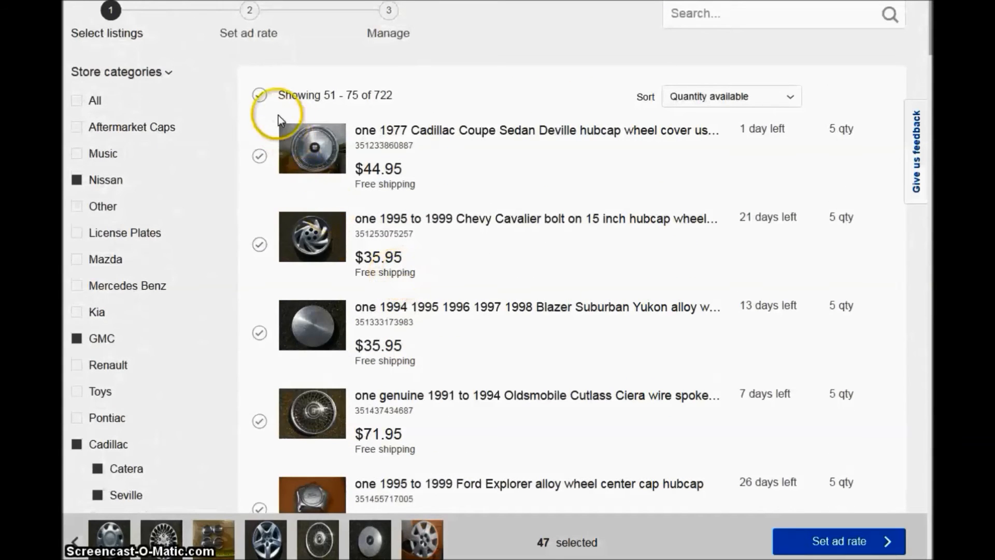
pyautogui.click(260, 95)
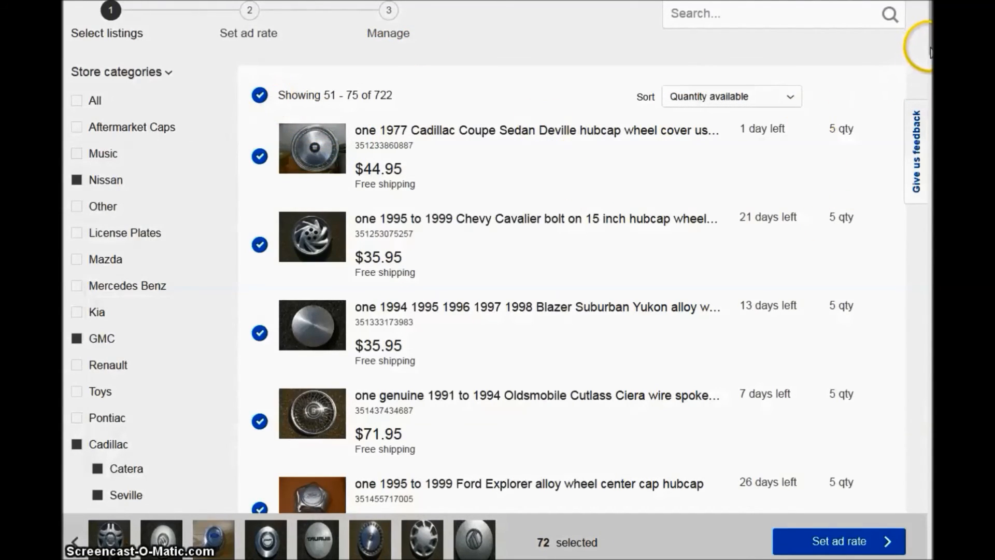
# Add all listings on page 4 of the results to the campaign selection.
pyautogui.moveTo(927, 55); pyautogui.dragTo(919, 399)
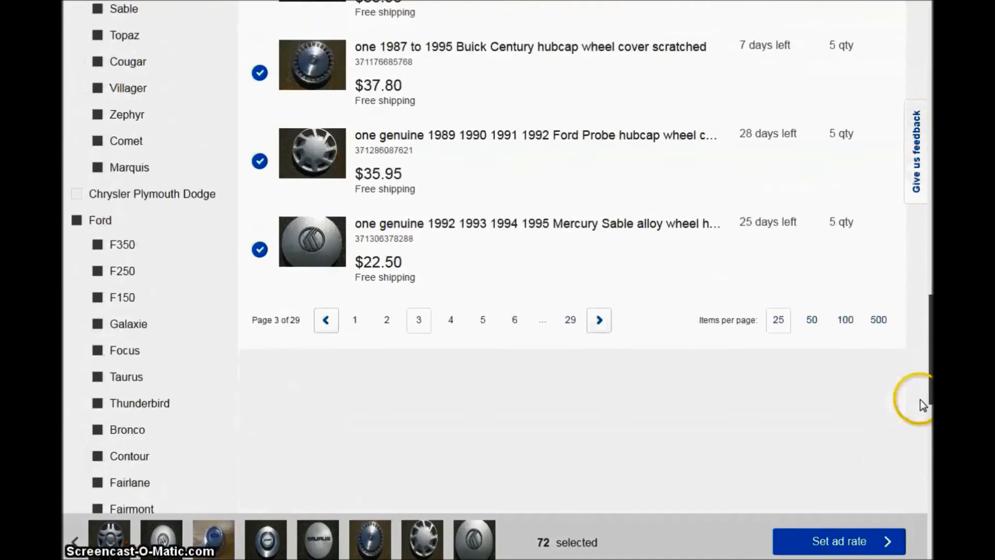
pyautogui.click(599, 302)
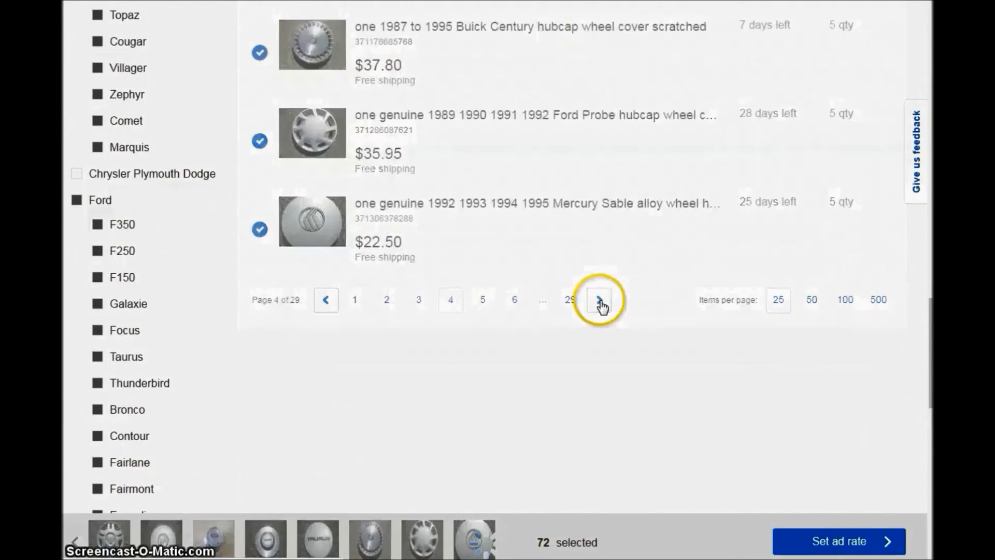
pyautogui.scroll(20, 399, 266)
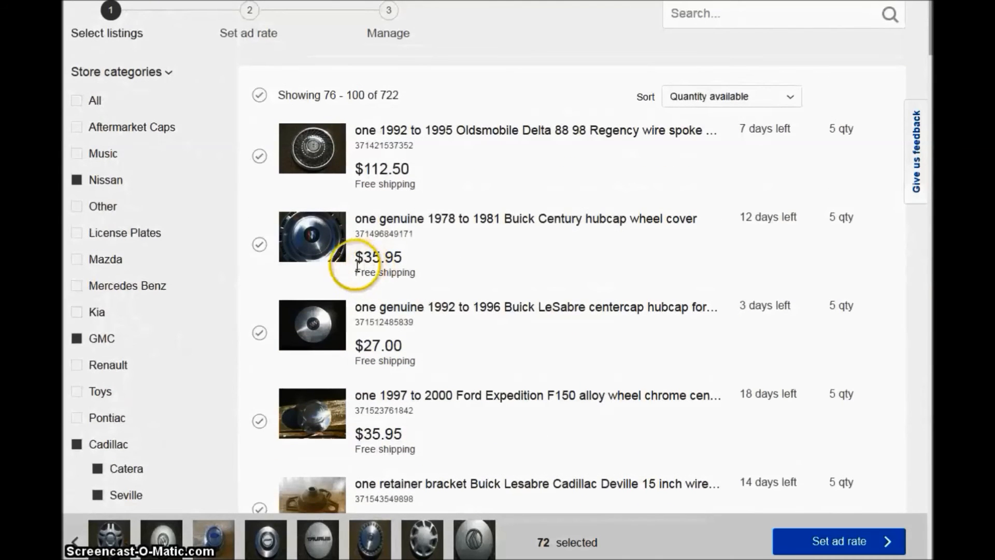
pyautogui.click(260, 96)
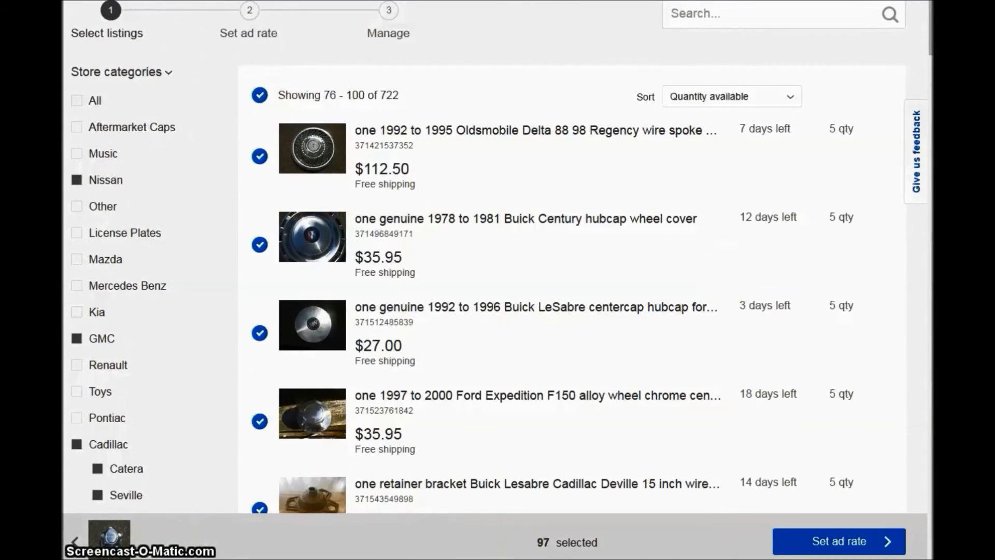
# Move on to page 5 of the results and select every listing there as well.
pyautogui.scroll(-20, 922, 427)
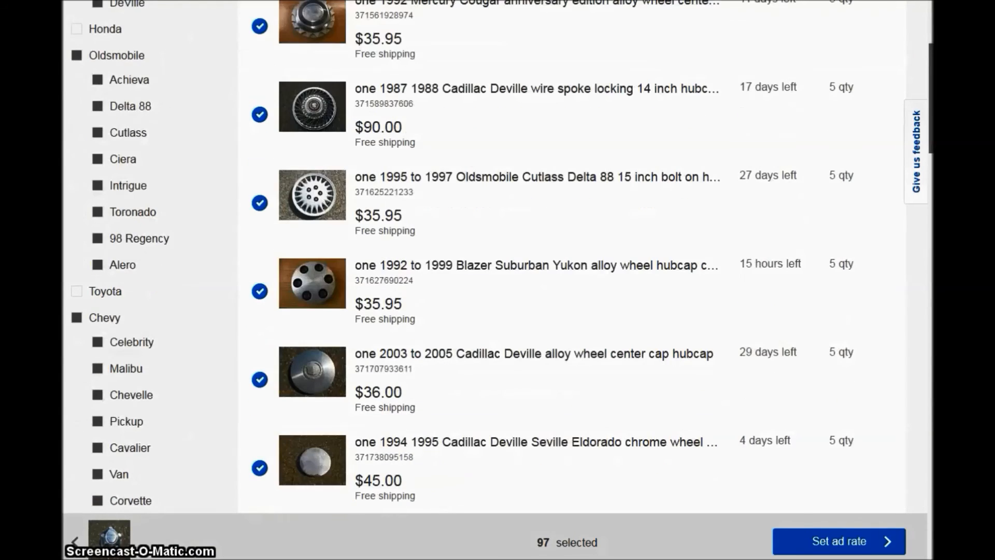
pyautogui.moveTo(922, 422)
pyautogui.mouseDown()
pyautogui.moveTo(923, 440)
pyautogui.moveTo(922, 426)
pyautogui.mouseUp()
pyautogui.click(600, 155)
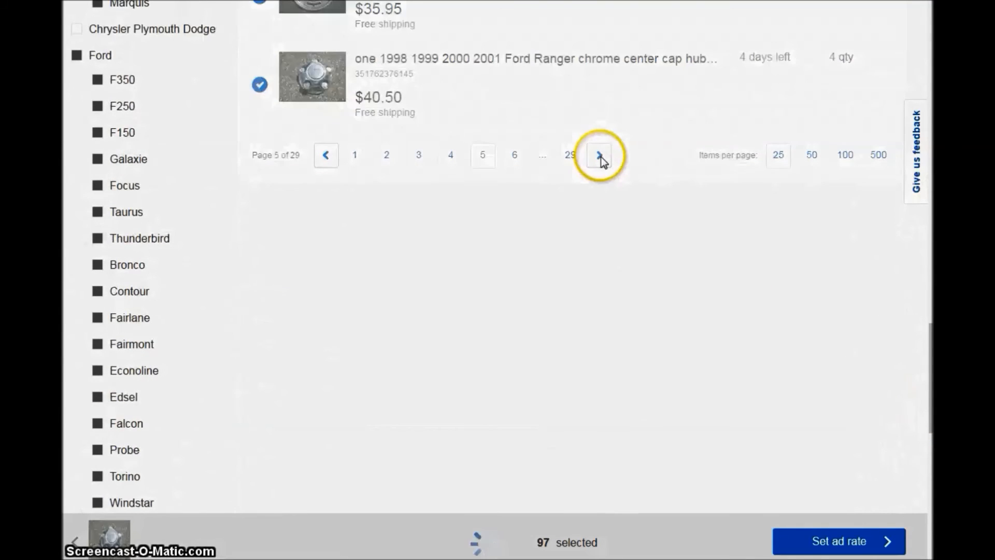
pyautogui.scroll(20, 683, 192)
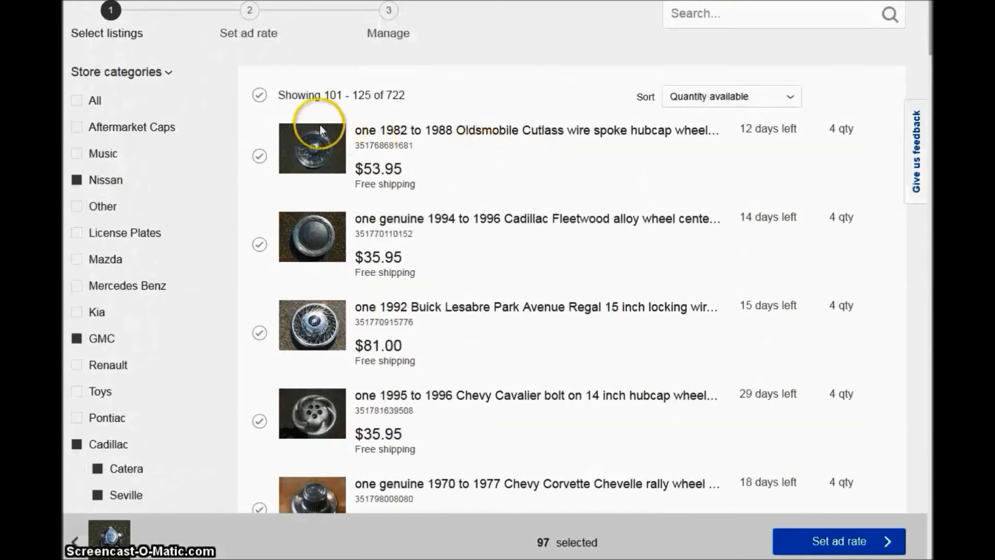
pyautogui.click(259, 95)
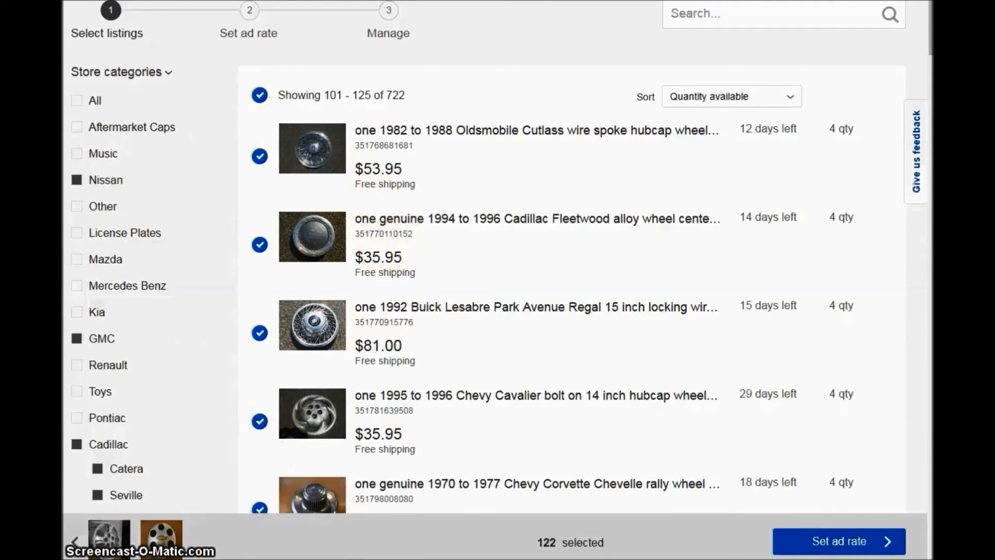
# Continue to the ad rate stage, keep the rate at 5% and proceed to the review stage.
pyautogui.click(844, 542)
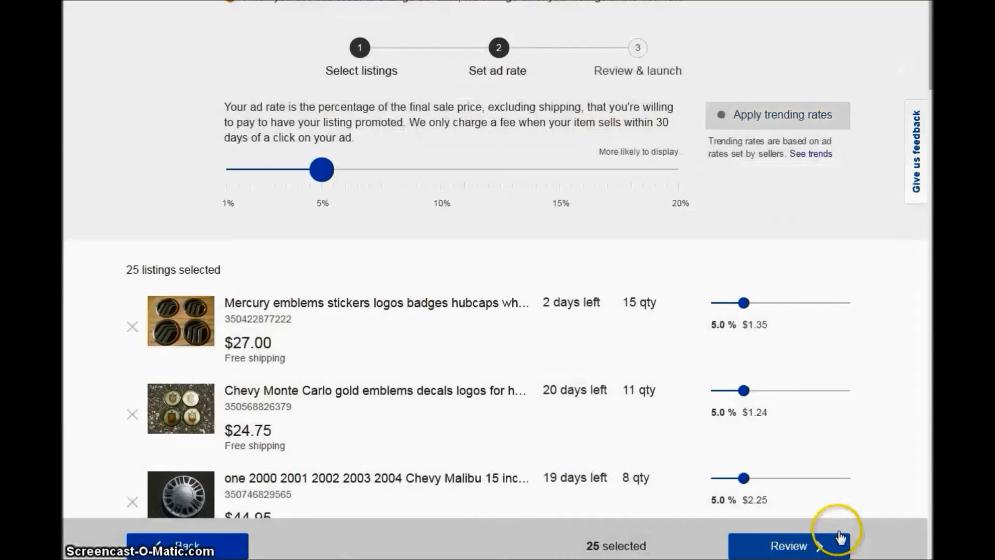
pyautogui.moveTo(319, 181)
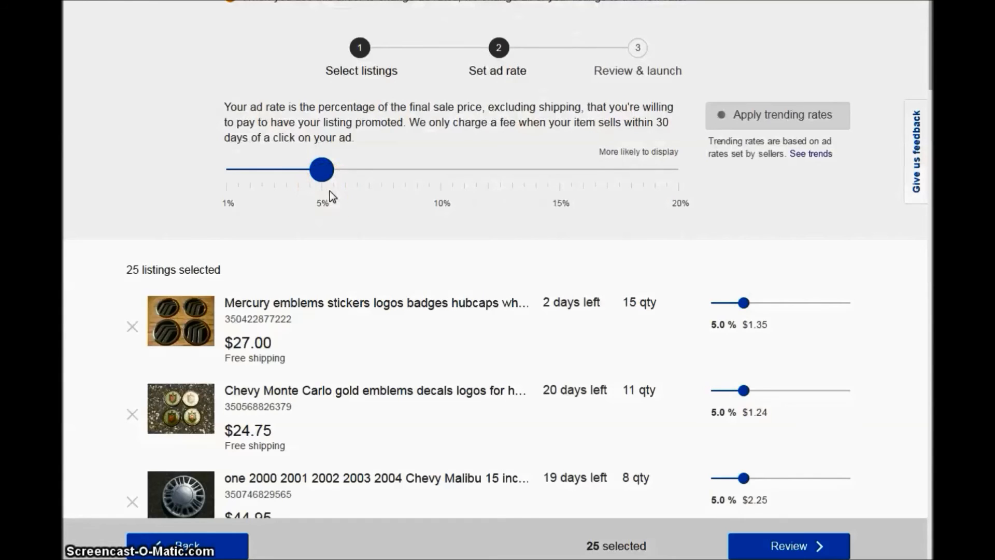
pyautogui.click(788, 546)
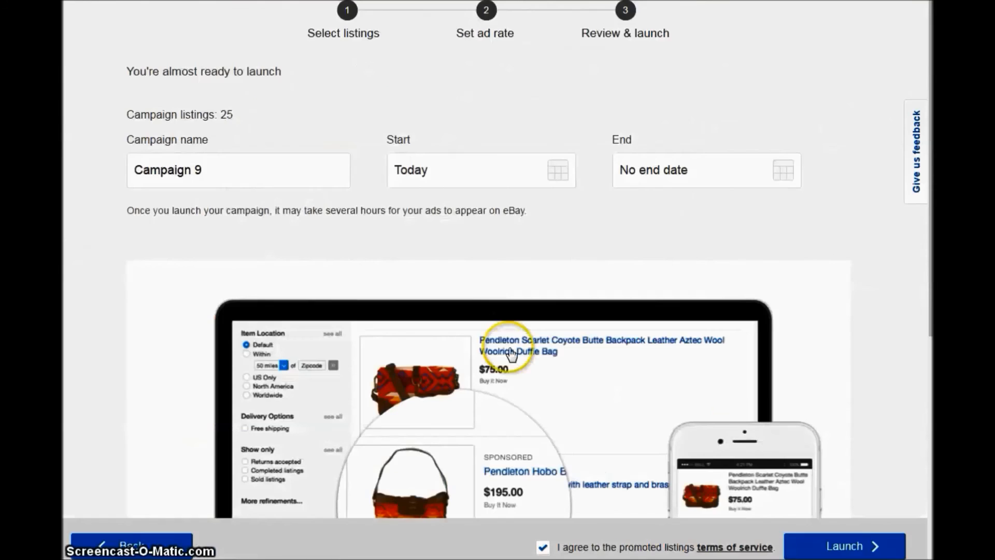
# Name the campaign DomesticPop, launch it and check the campaigns list on the dashboard.
pyautogui.click(243, 174)
pyautogui.hotkey('ctrl', 'a')
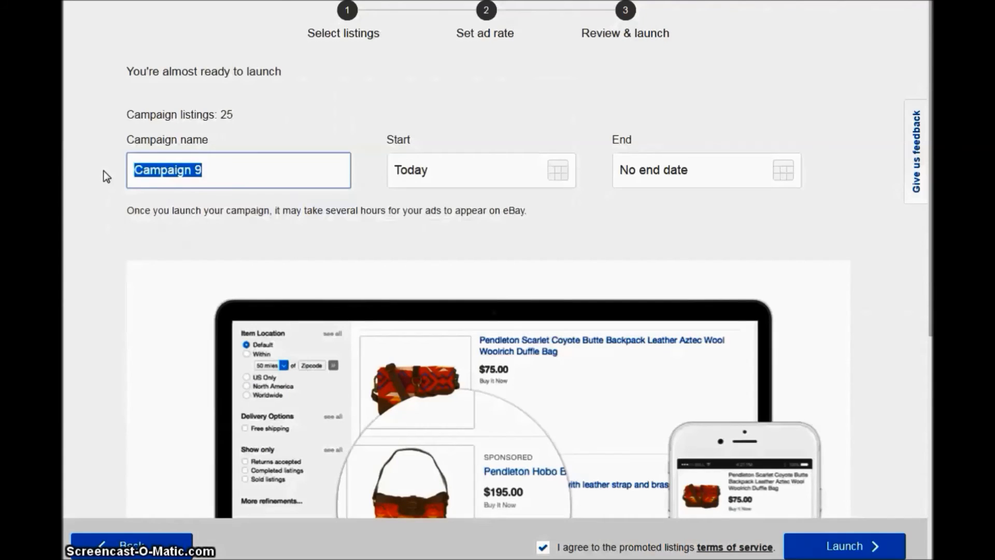
pyautogui.write('Domesti')
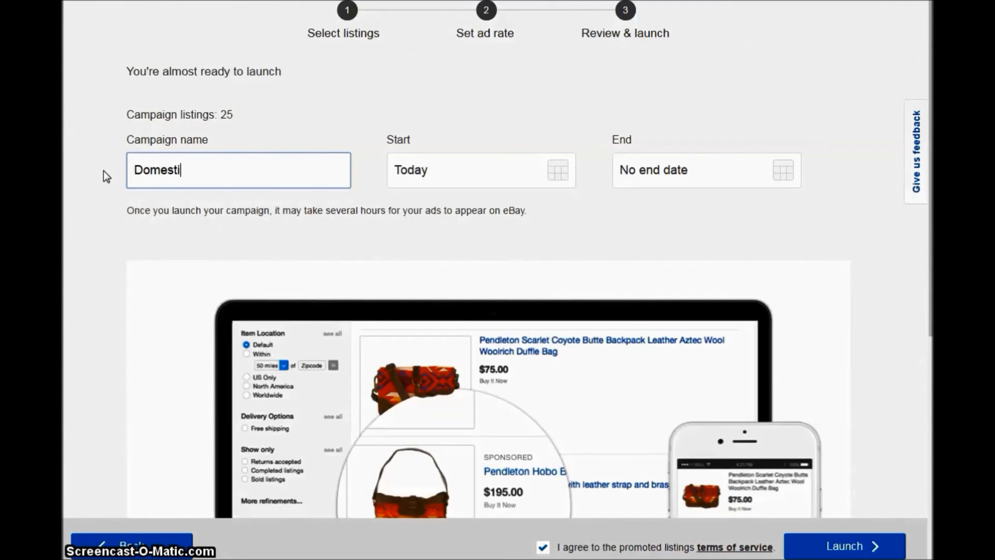
pyautogui.write('cPop')
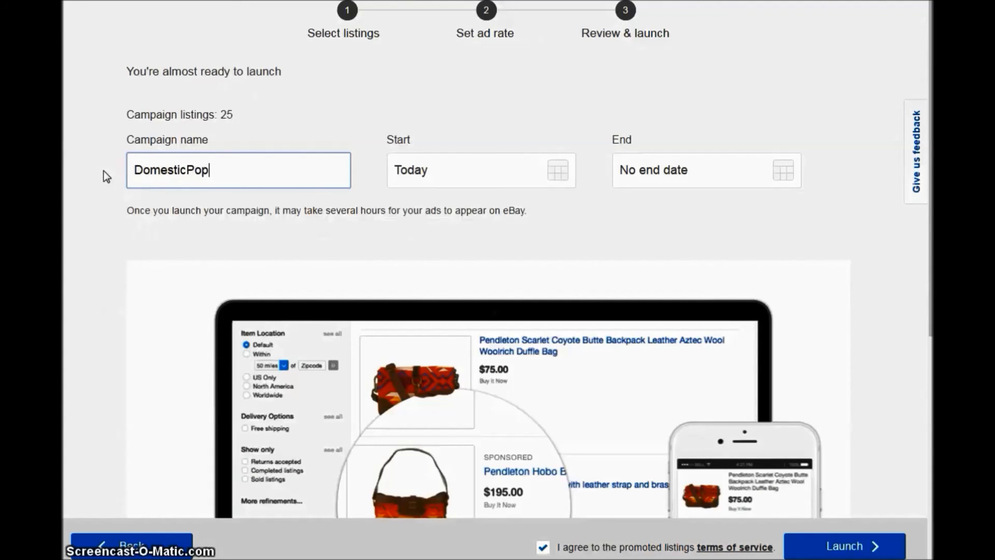
pyautogui.click(846, 553)
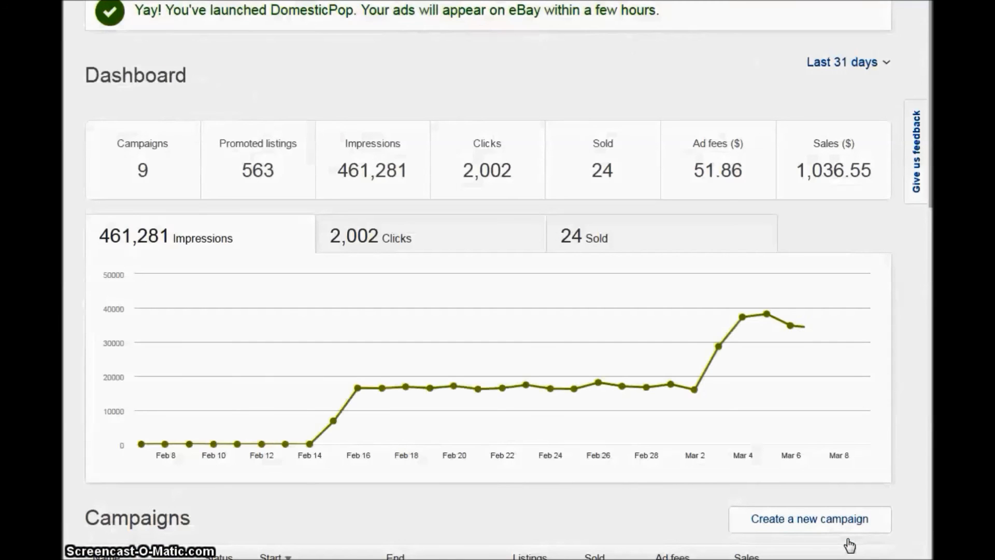
pyautogui.scroll(-8, 470, 411)
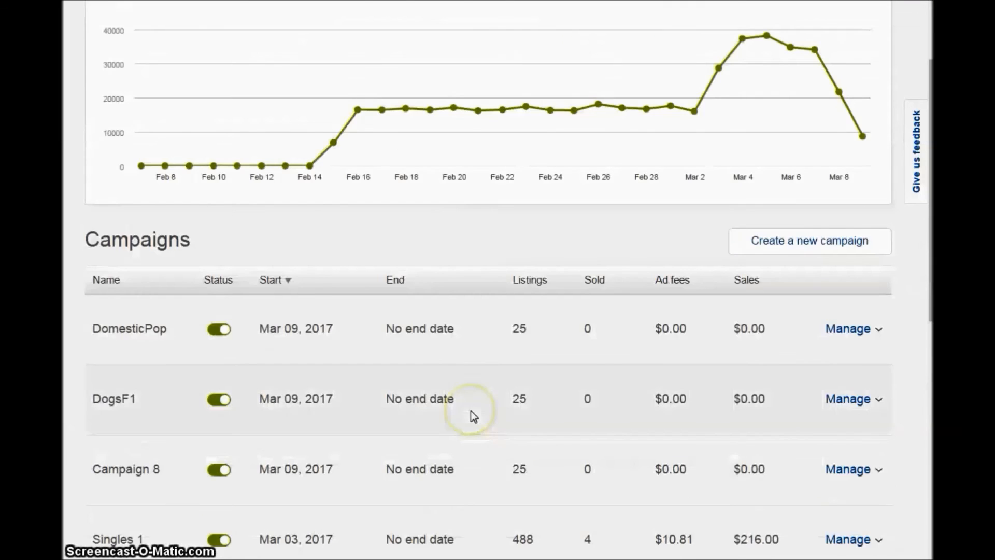